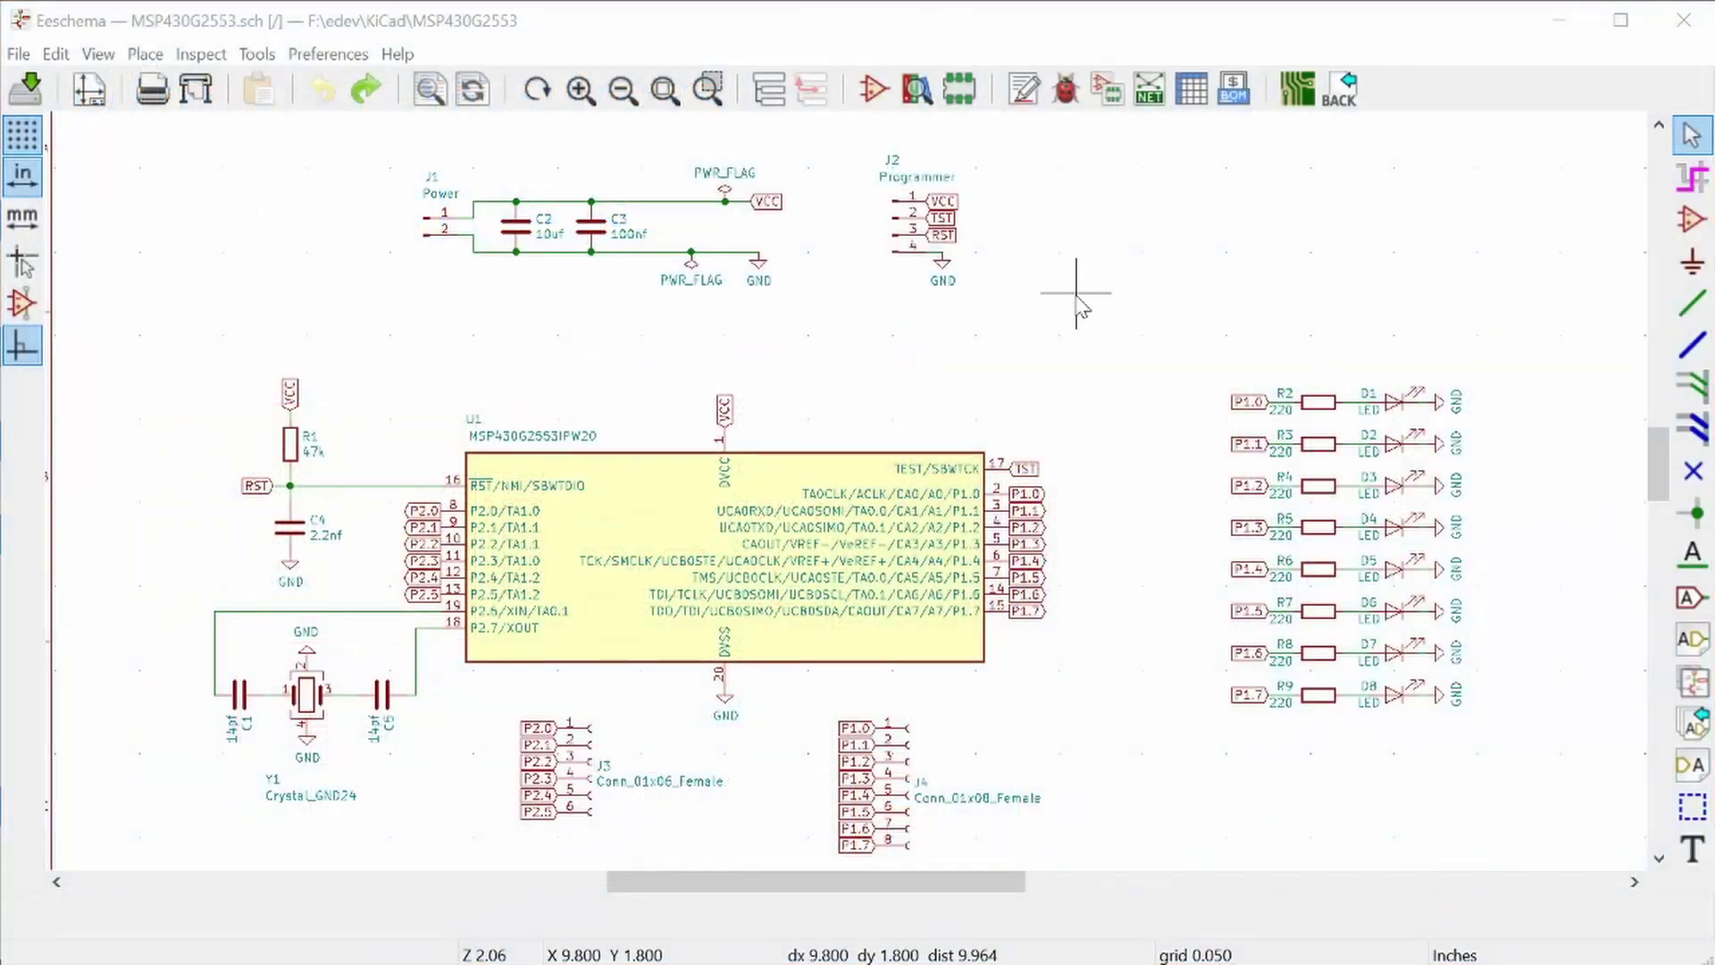
Step: Mark out capacitors C2 and C3, then the J2 programmer connector pins on the schematic
{"action": "scroll", "coordinate": [501, 260], "scroll_direction": "up", "scroll_amount": 2}
{"action": "left_click_drag", "start_coordinate": [499, 255], "coordinate": [639, 371]}
{"action": "key", "text": "Escape"}
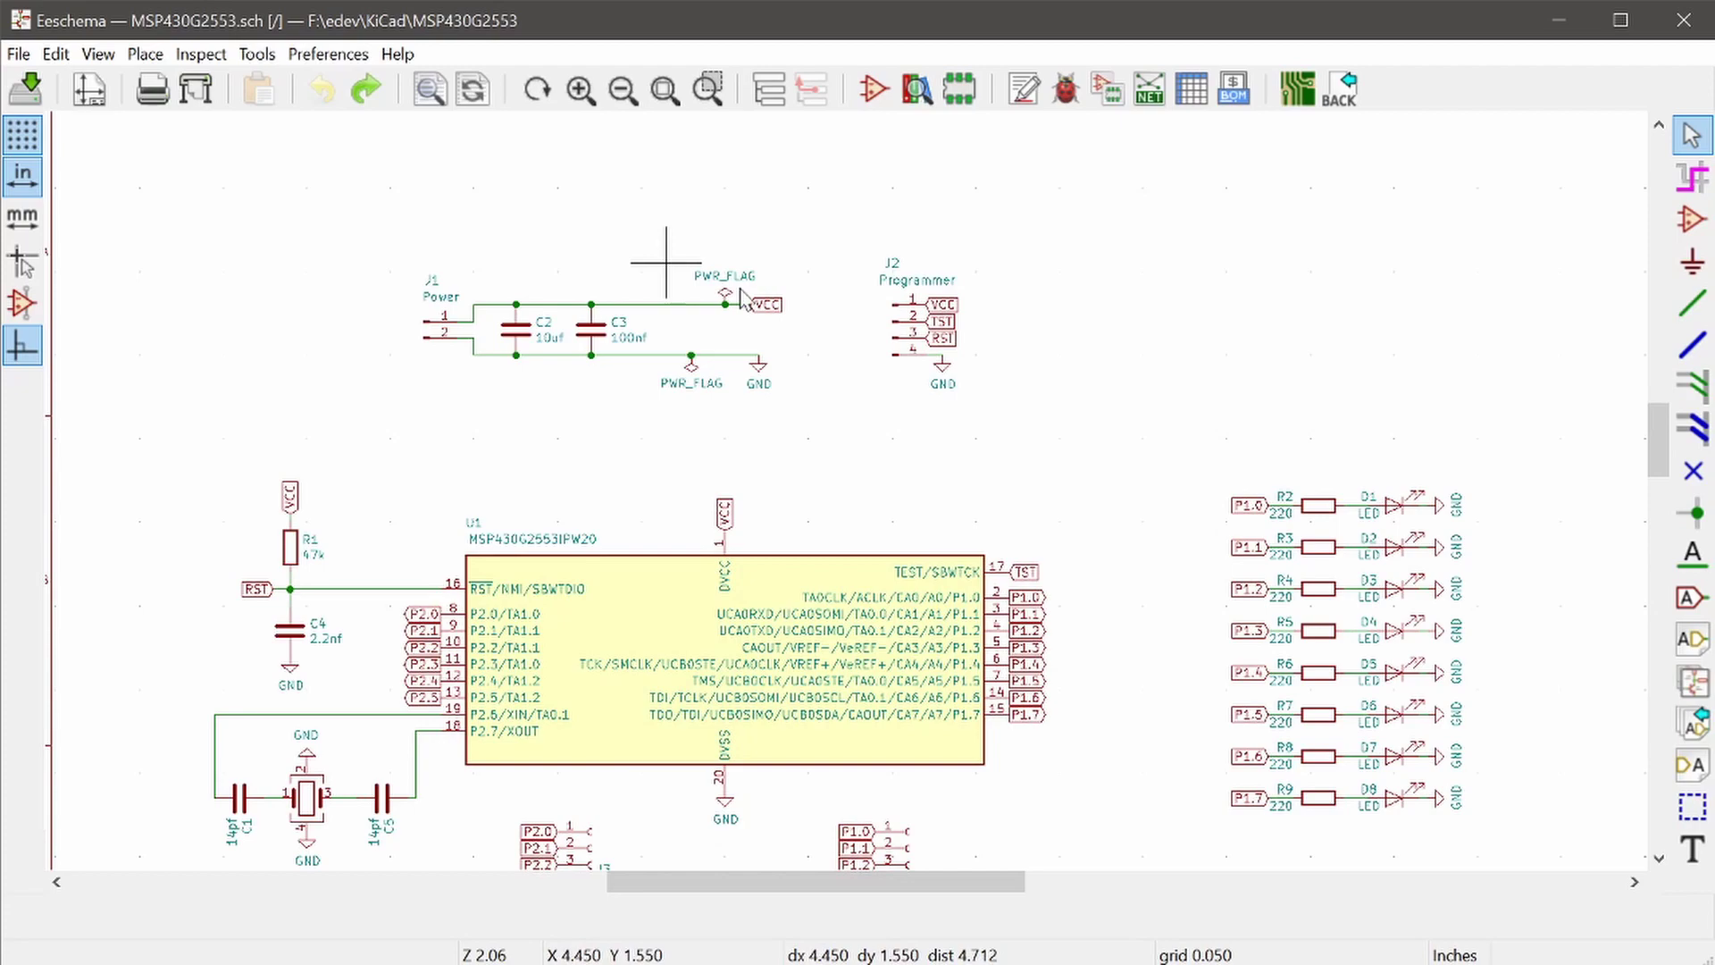
{"action": "middle_click_drag", "start_coordinate": [1058, 463], "coordinate": [996, 352]}
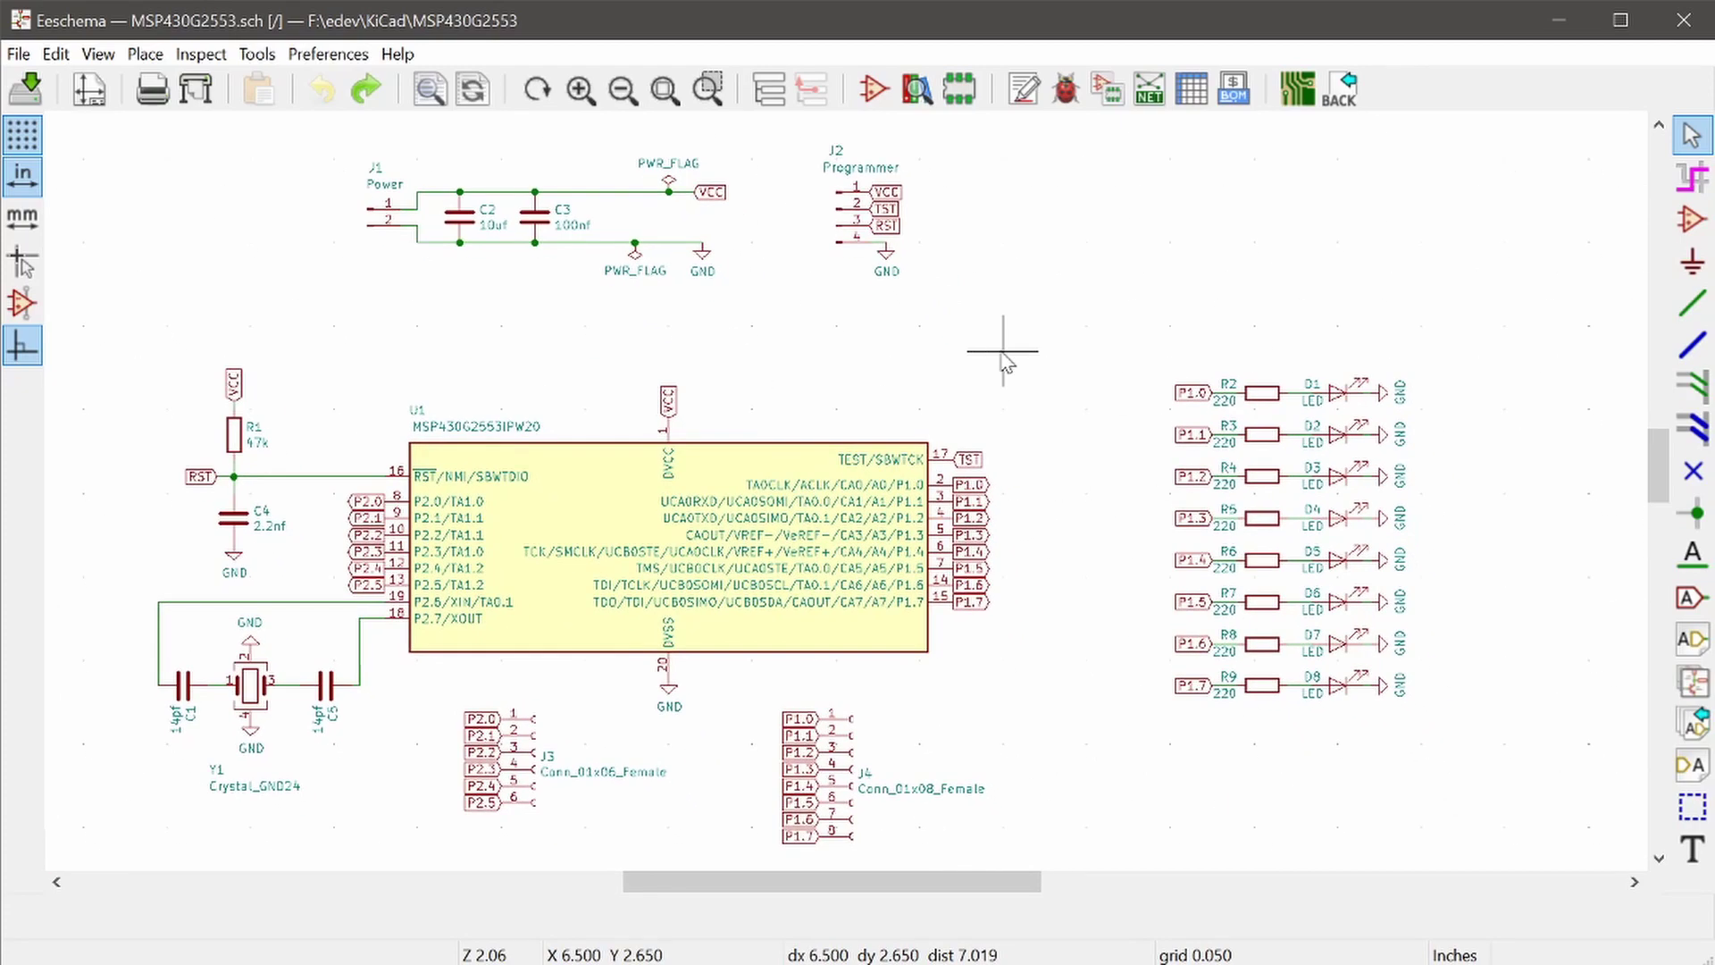
{"action": "left_click_drag", "start_coordinate": [945, 193], "coordinate": [947, 235]}
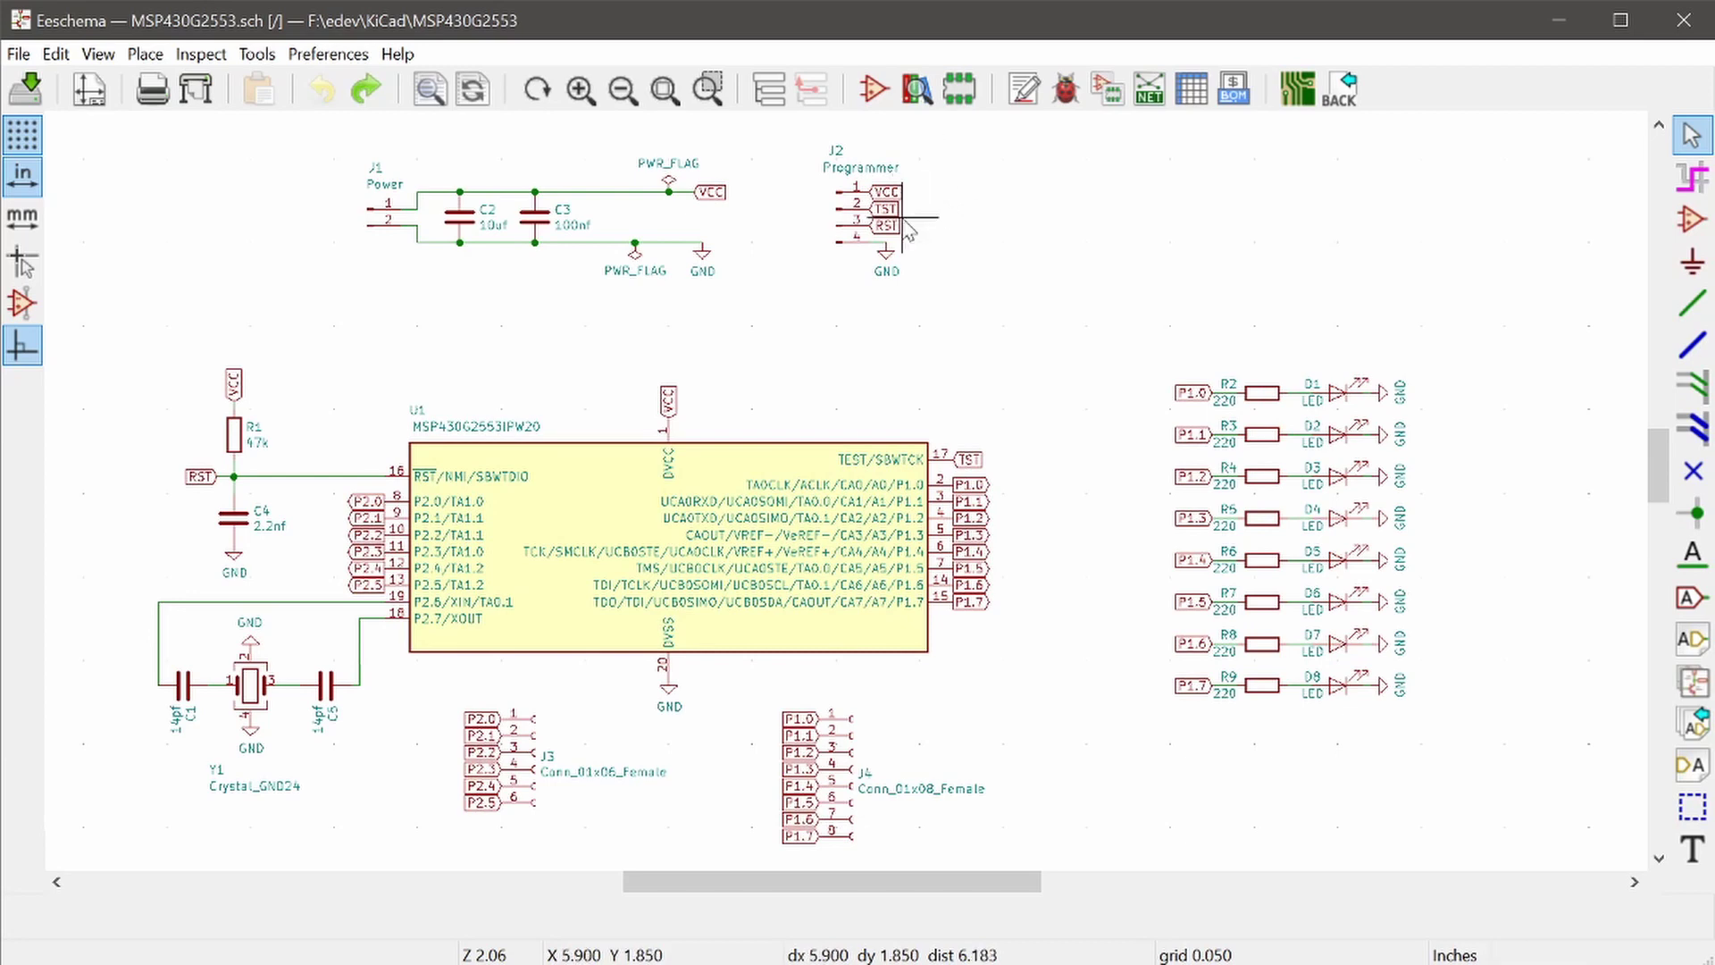
{"action": "left_click_drag", "start_coordinate": [888, 249], "coordinate": [1003, 222]}
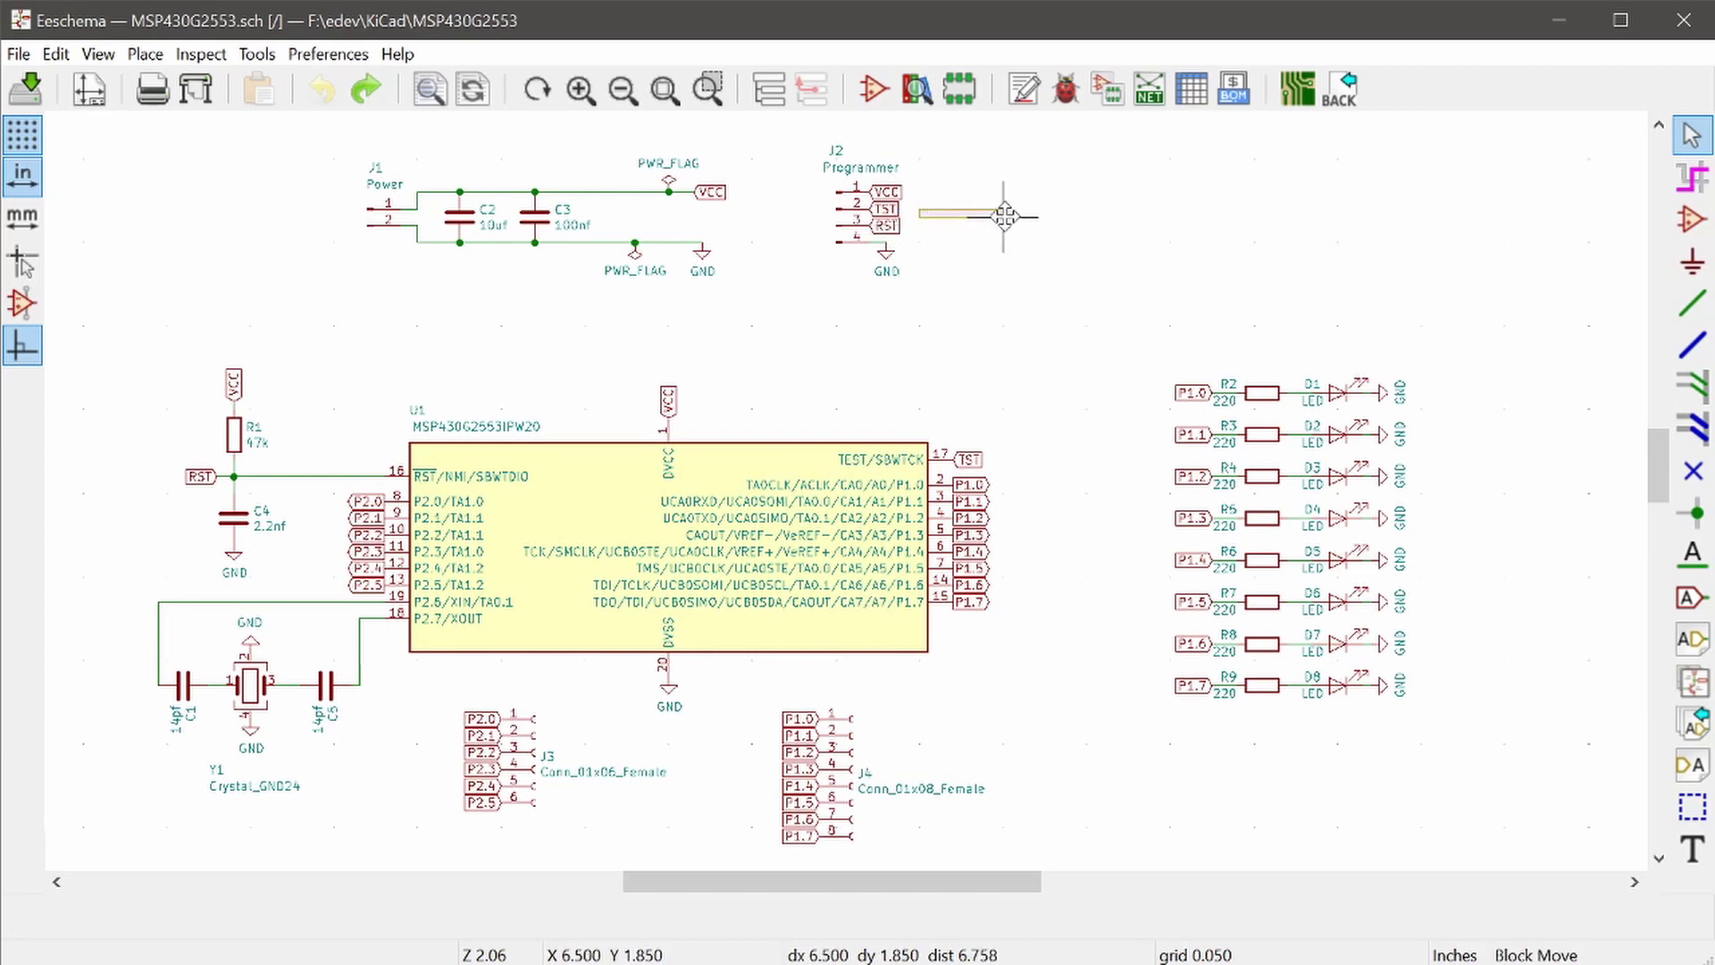
Step: Mark out the TST label, reset parts R1/C4, crystal Y1 with C1/C5, and the R2–R9 LED column
{"action": "mouse_move", "coordinate": [1013, 426]}
{"action": "left_mouse_down"}
{"action": "mouse_move", "coordinate": [933, 483]}
{"action": "mouse_move", "coordinate": [928, 467]}
{"action": "mouse_move", "coordinate": [1011, 432]}
{"action": "left_mouse_up"}
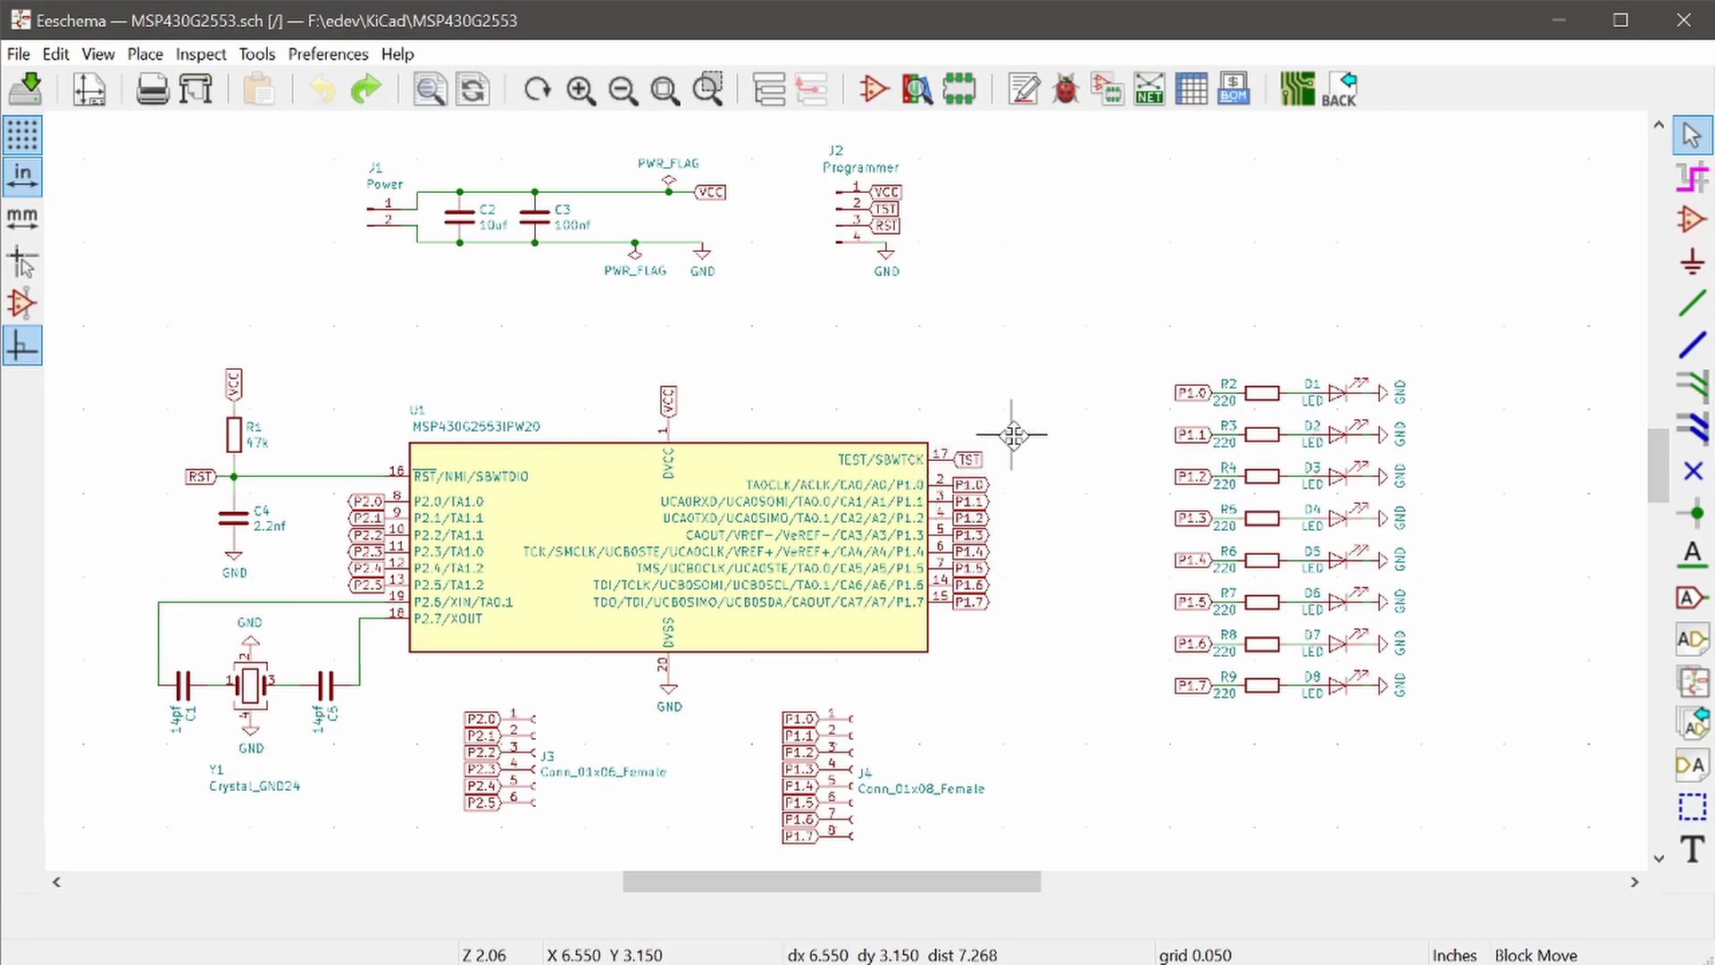
{"action": "left_click_drag", "start_coordinate": [149, 356], "coordinate": [295, 574]}
{"action": "left_click_drag", "start_coordinate": [116, 602], "coordinate": [149, 701]}
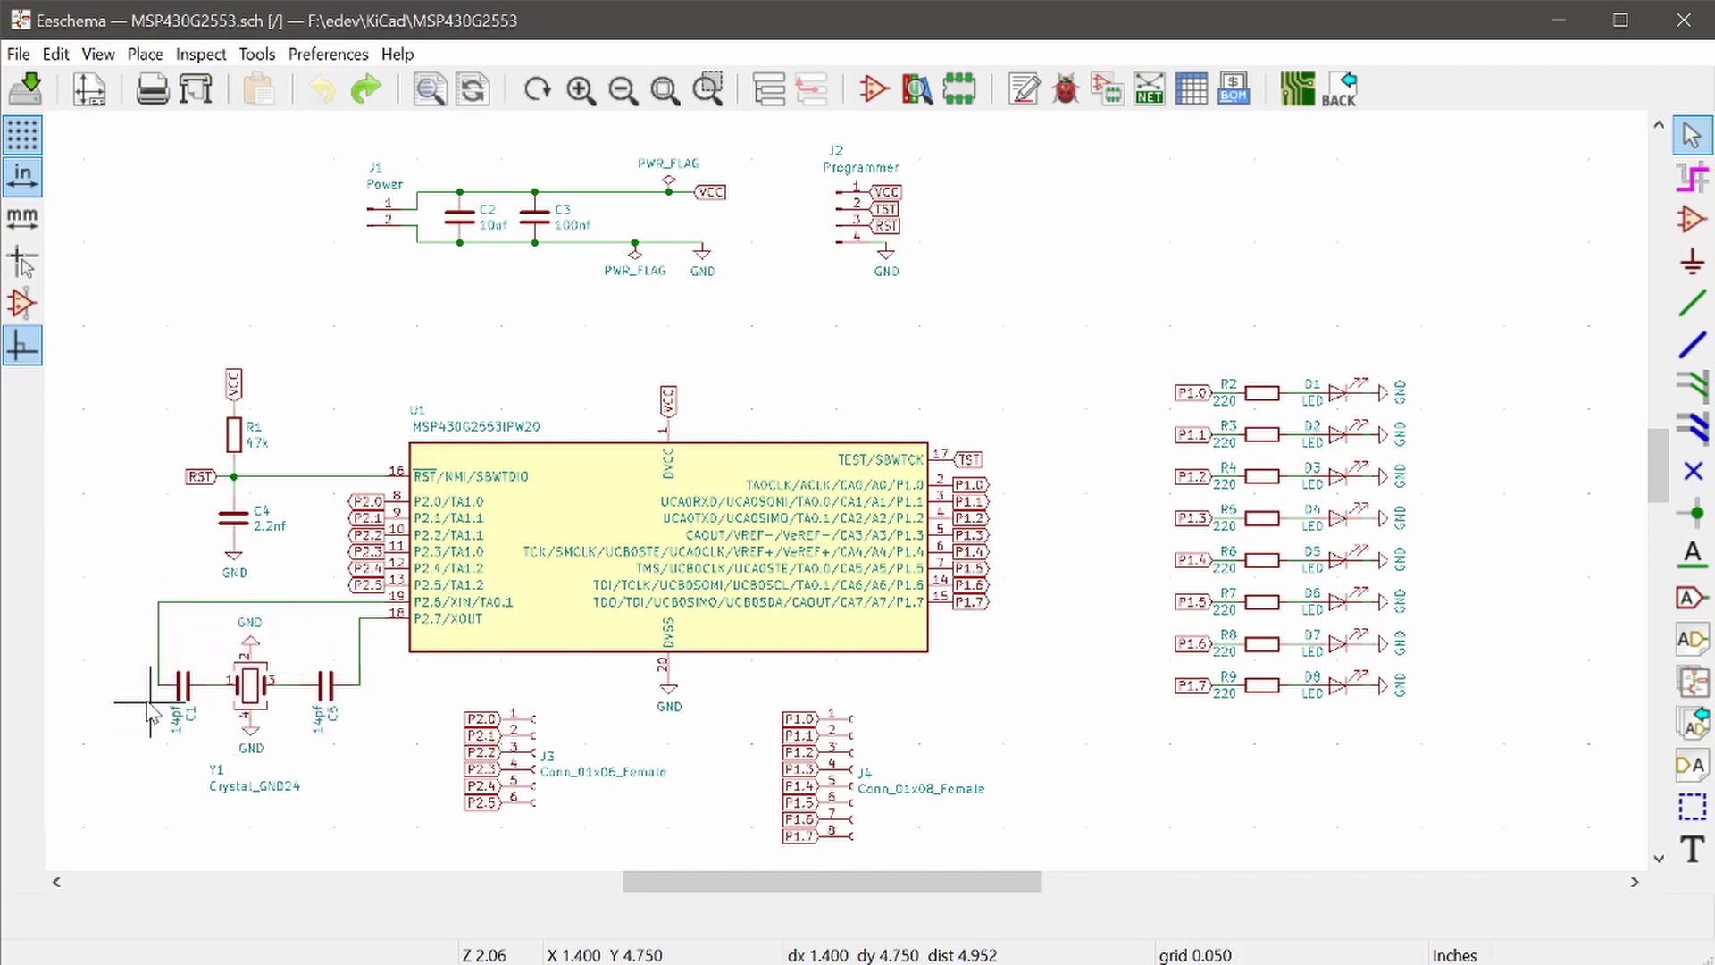
{"action": "left_click_drag", "start_coordinate": [434, 695], "coordinate": [526, 697]}
{"action": "left_click_drag", "start_coordinate": [1129, 288], "coordinate": [1110, 658]}
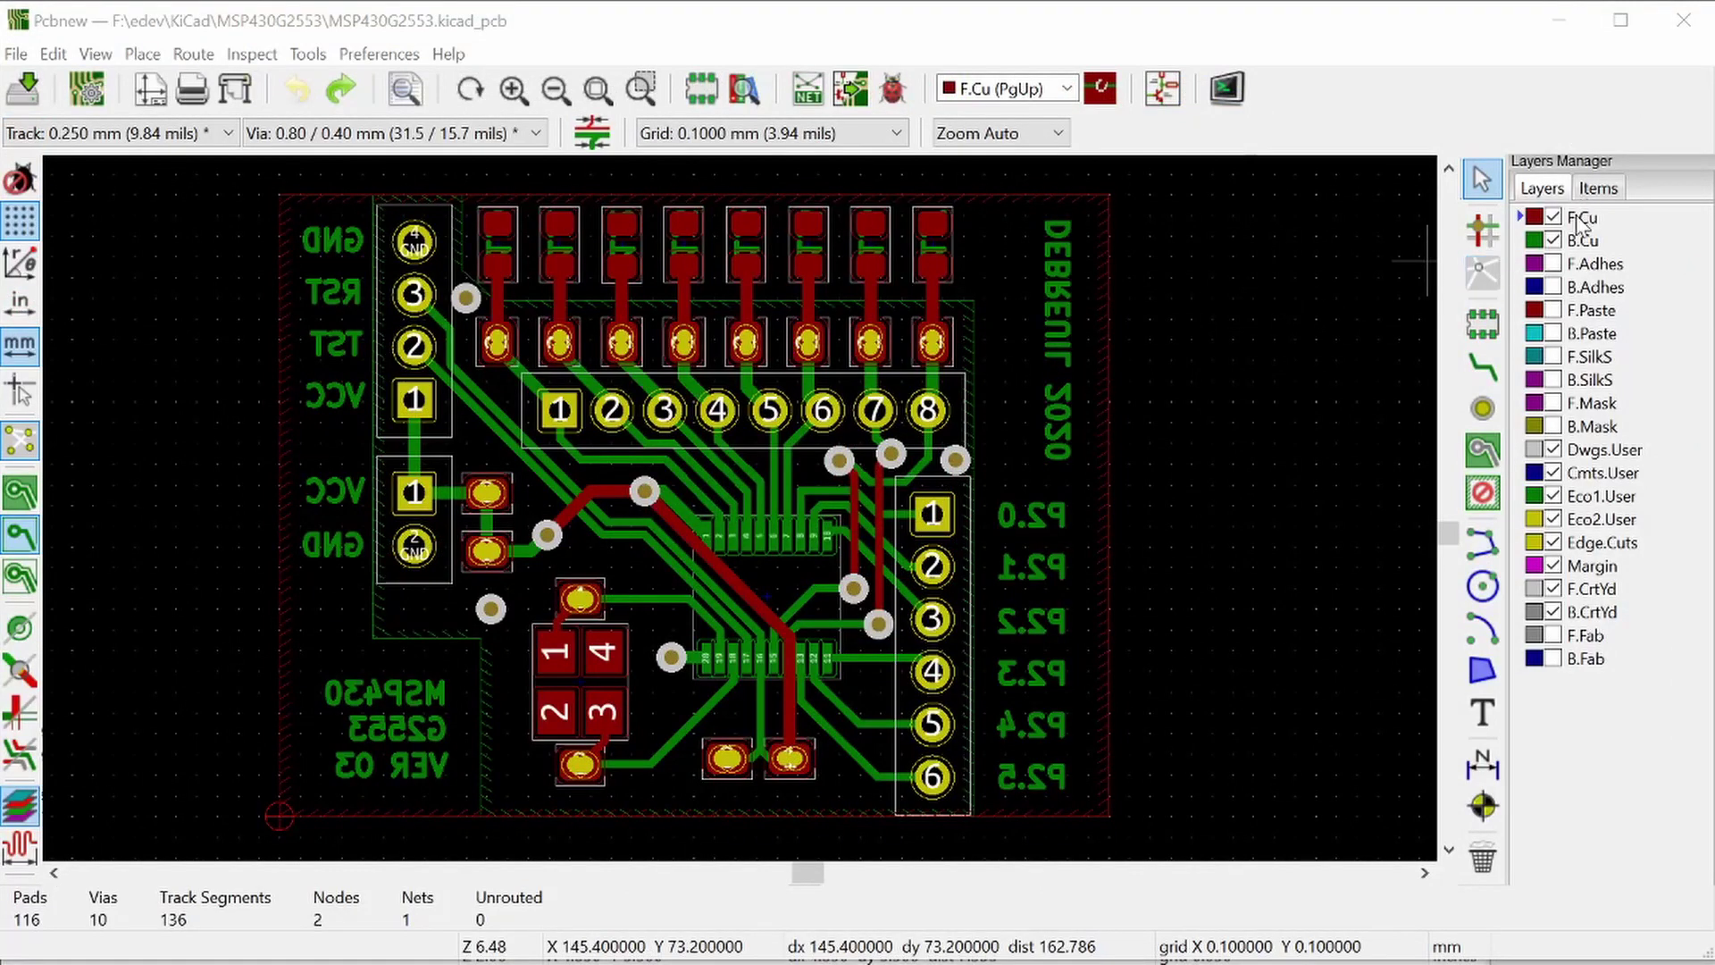
Step: Toggle the top and bottom copper layers to inspect each side's tracks, ending with both visible
{"action": "left_click", "coordinate": [1555, 240]}
{"action": "left_click", "coordinate": [1554, 241]}
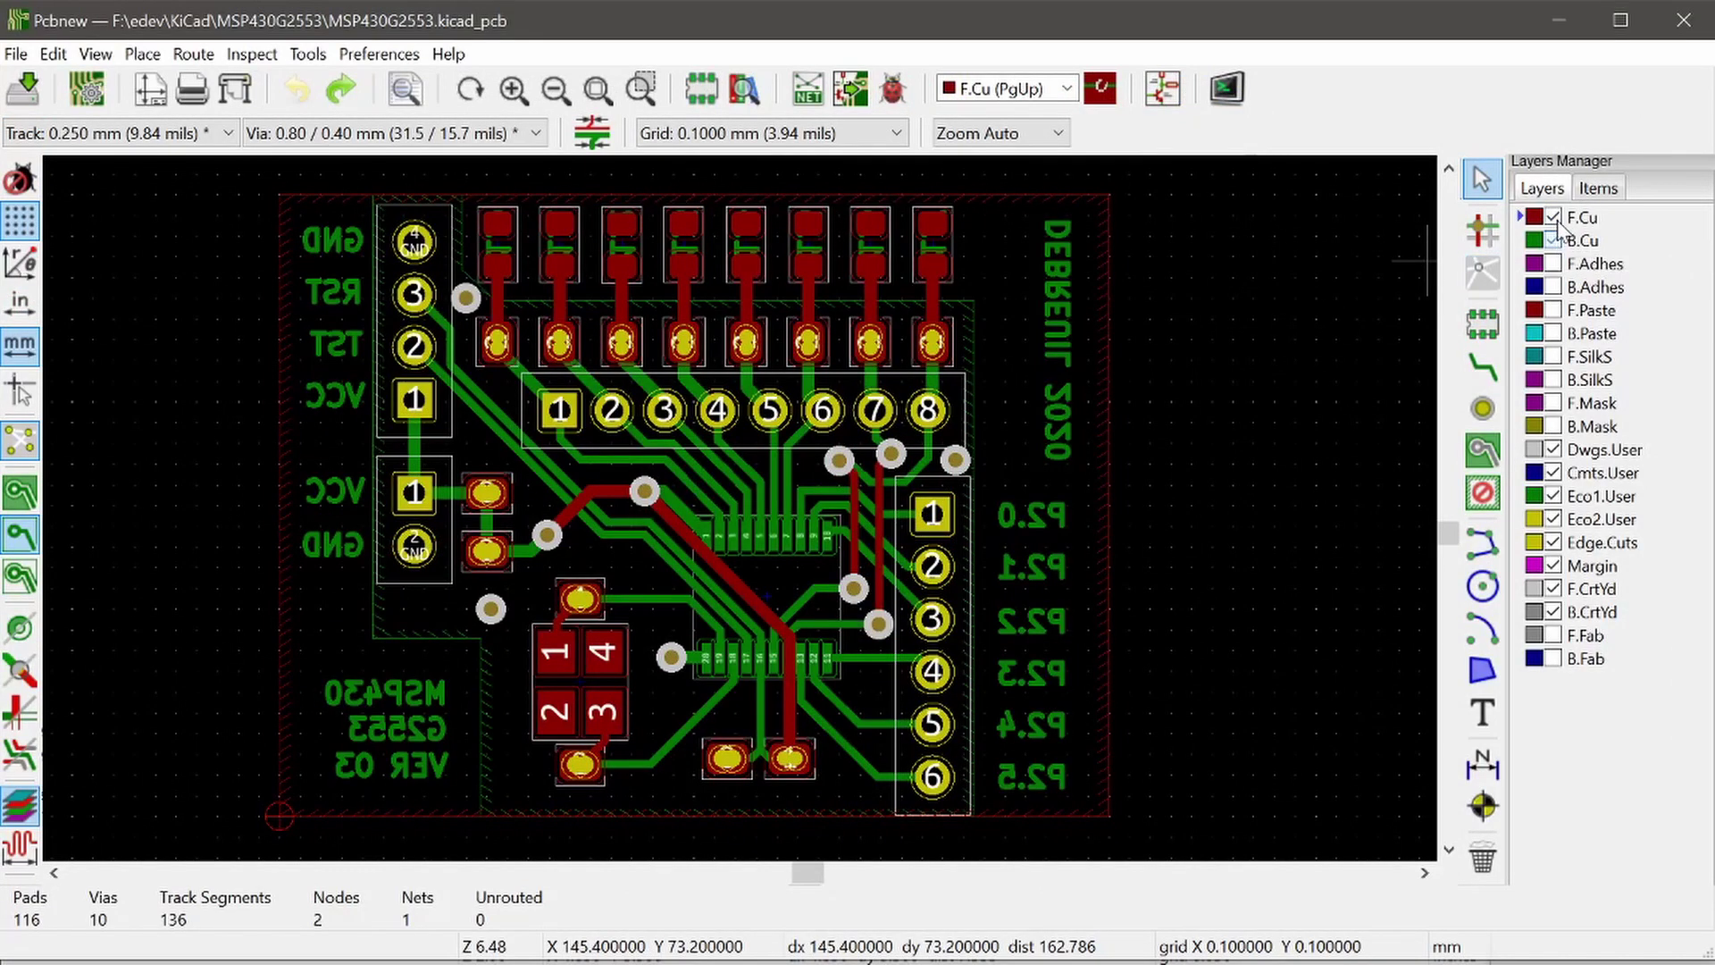
{"action": "left_click", "coordinate": [1554, 218]}
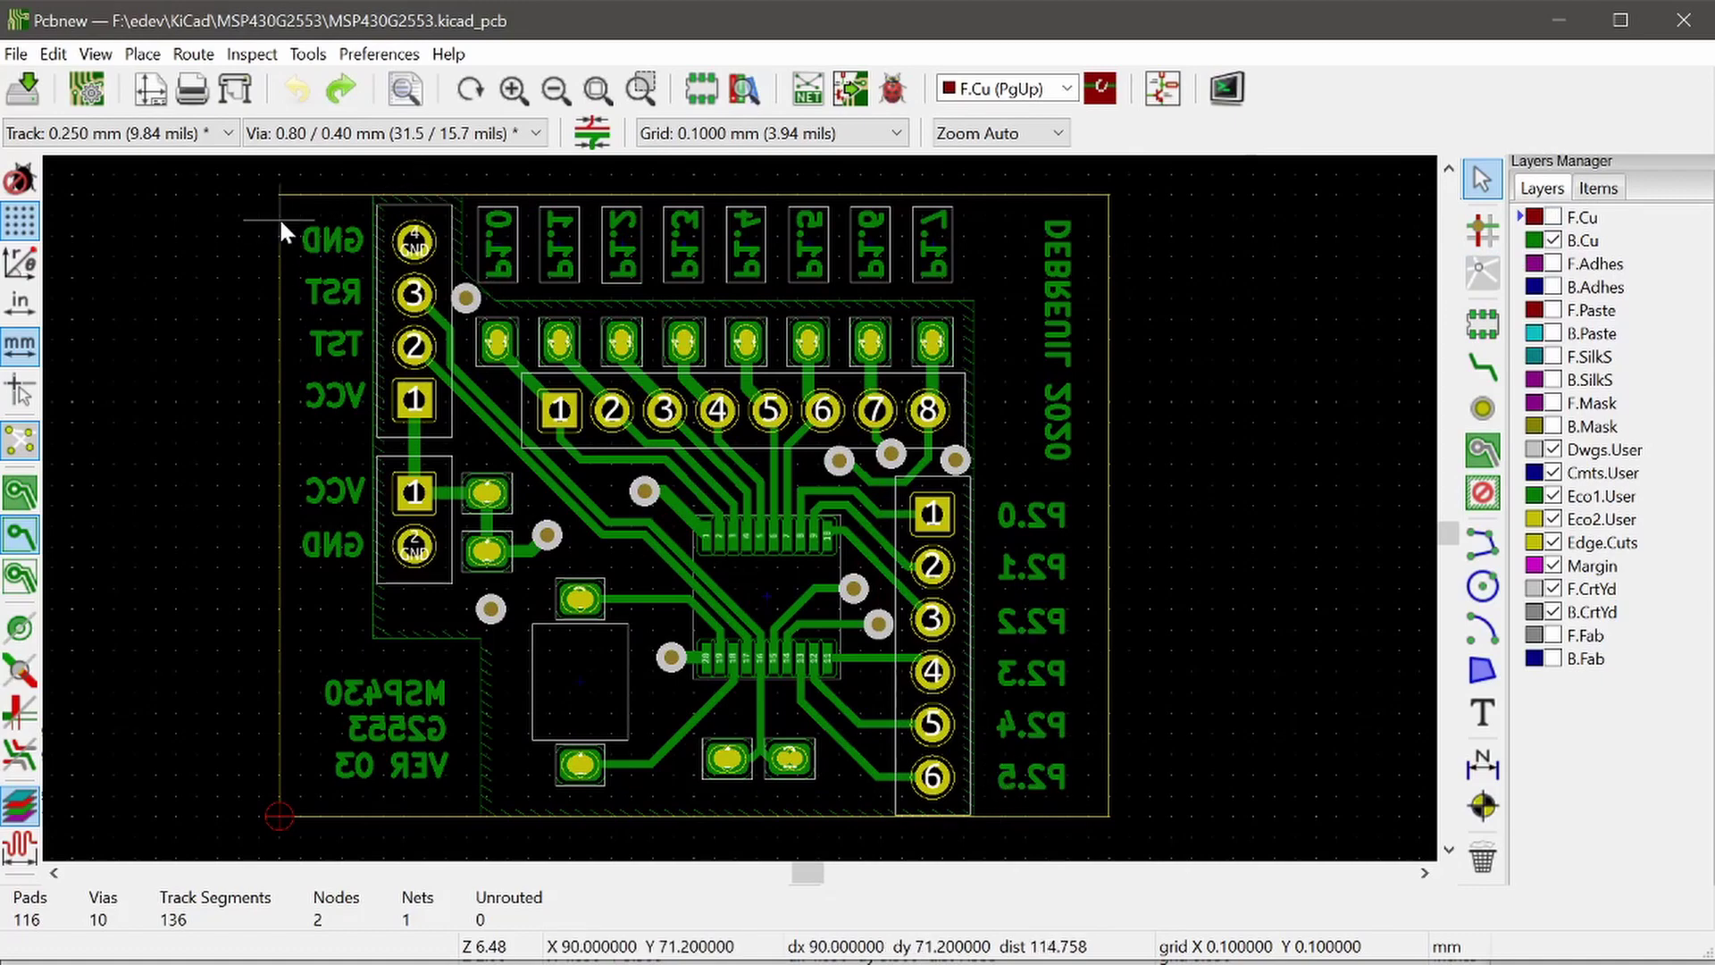
{"action": "scroll", "coordinate": [668, 471], "scroll_direction": "down", "scroll_amount": 1}
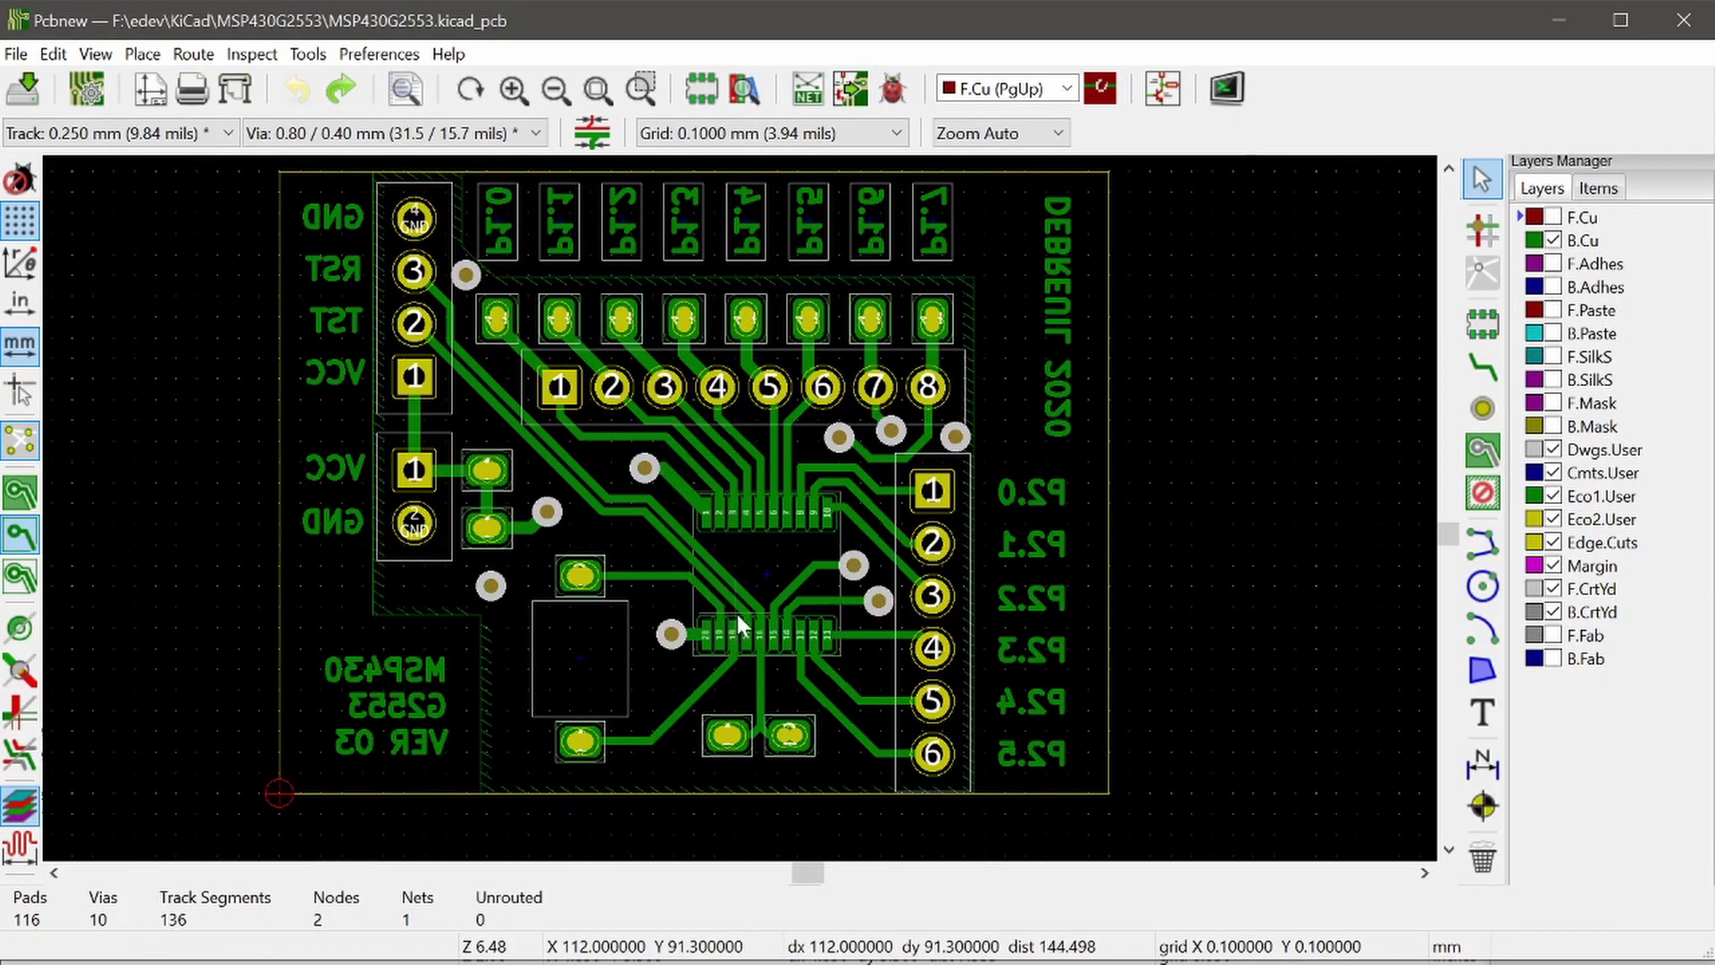
{"action": "left_click", "coordinate": [1554, 217]}
{"action": "left_click", "coordinate": [1553, 240]}
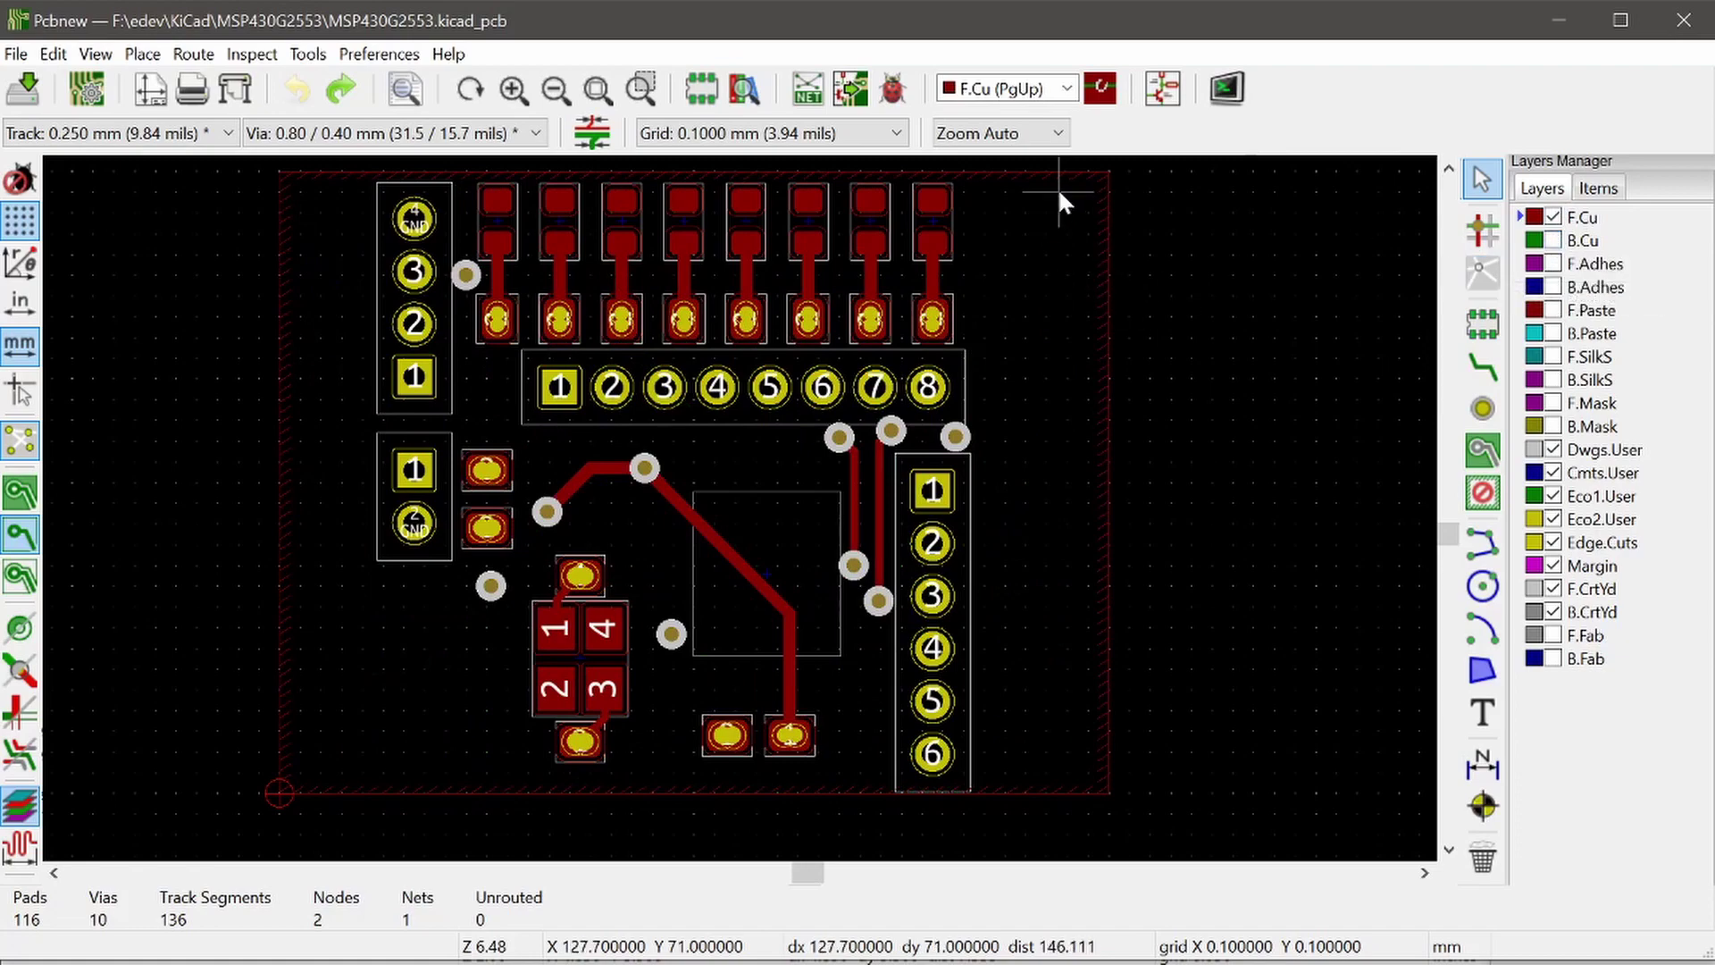
{"action": "left_click_drag", "start_coordinate": [1059, 190], "coordinate": [1089, 249]}
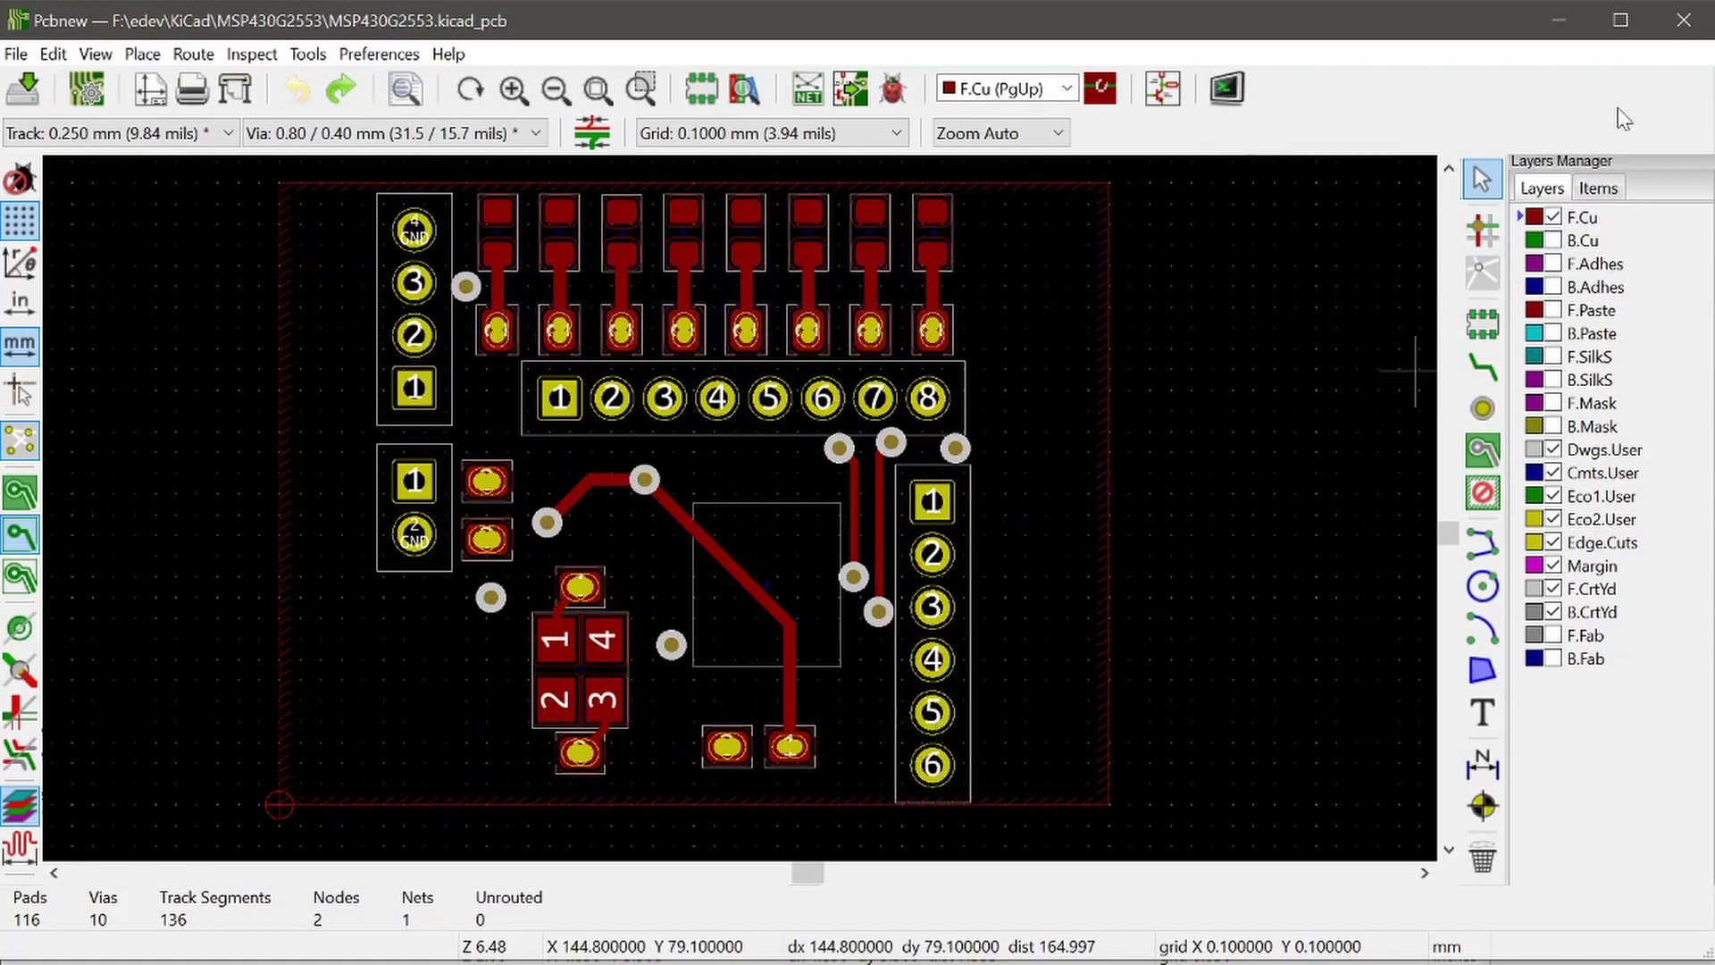
{"action": "left_click", "coordinate": [1555, 241]}
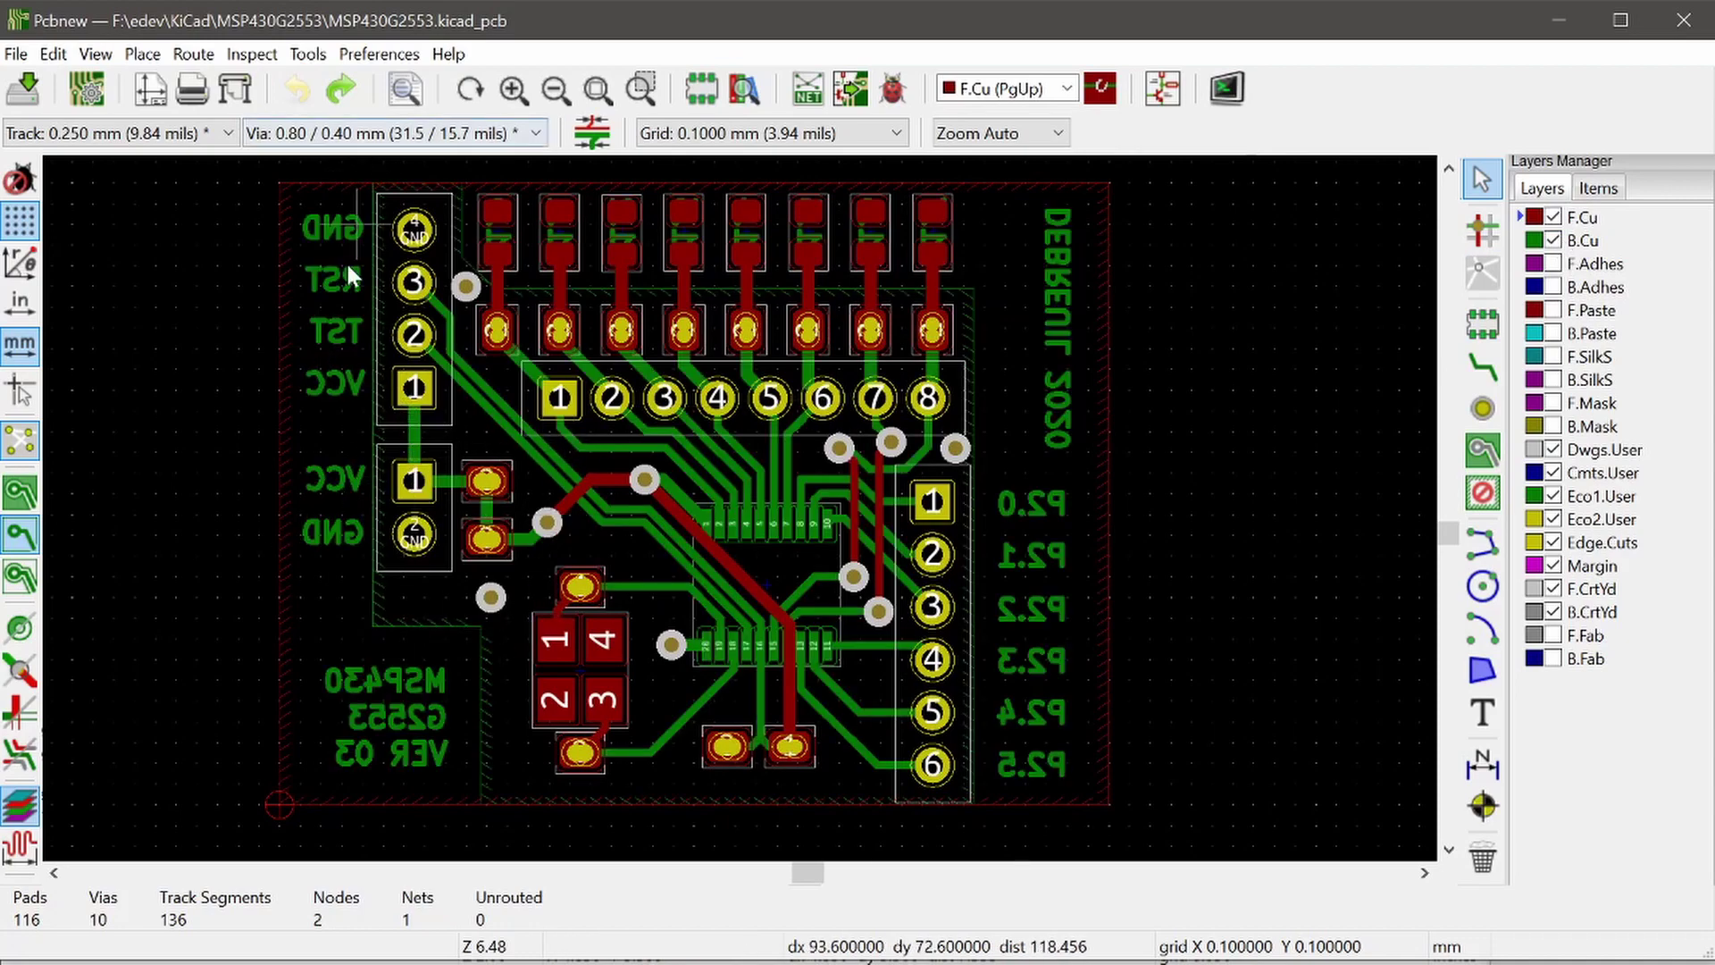
Step: Highlight the pads sharing one net, then dismiss the file operations list without choosing anything
{"action": "left_click", "coordinate": [515, 587]}
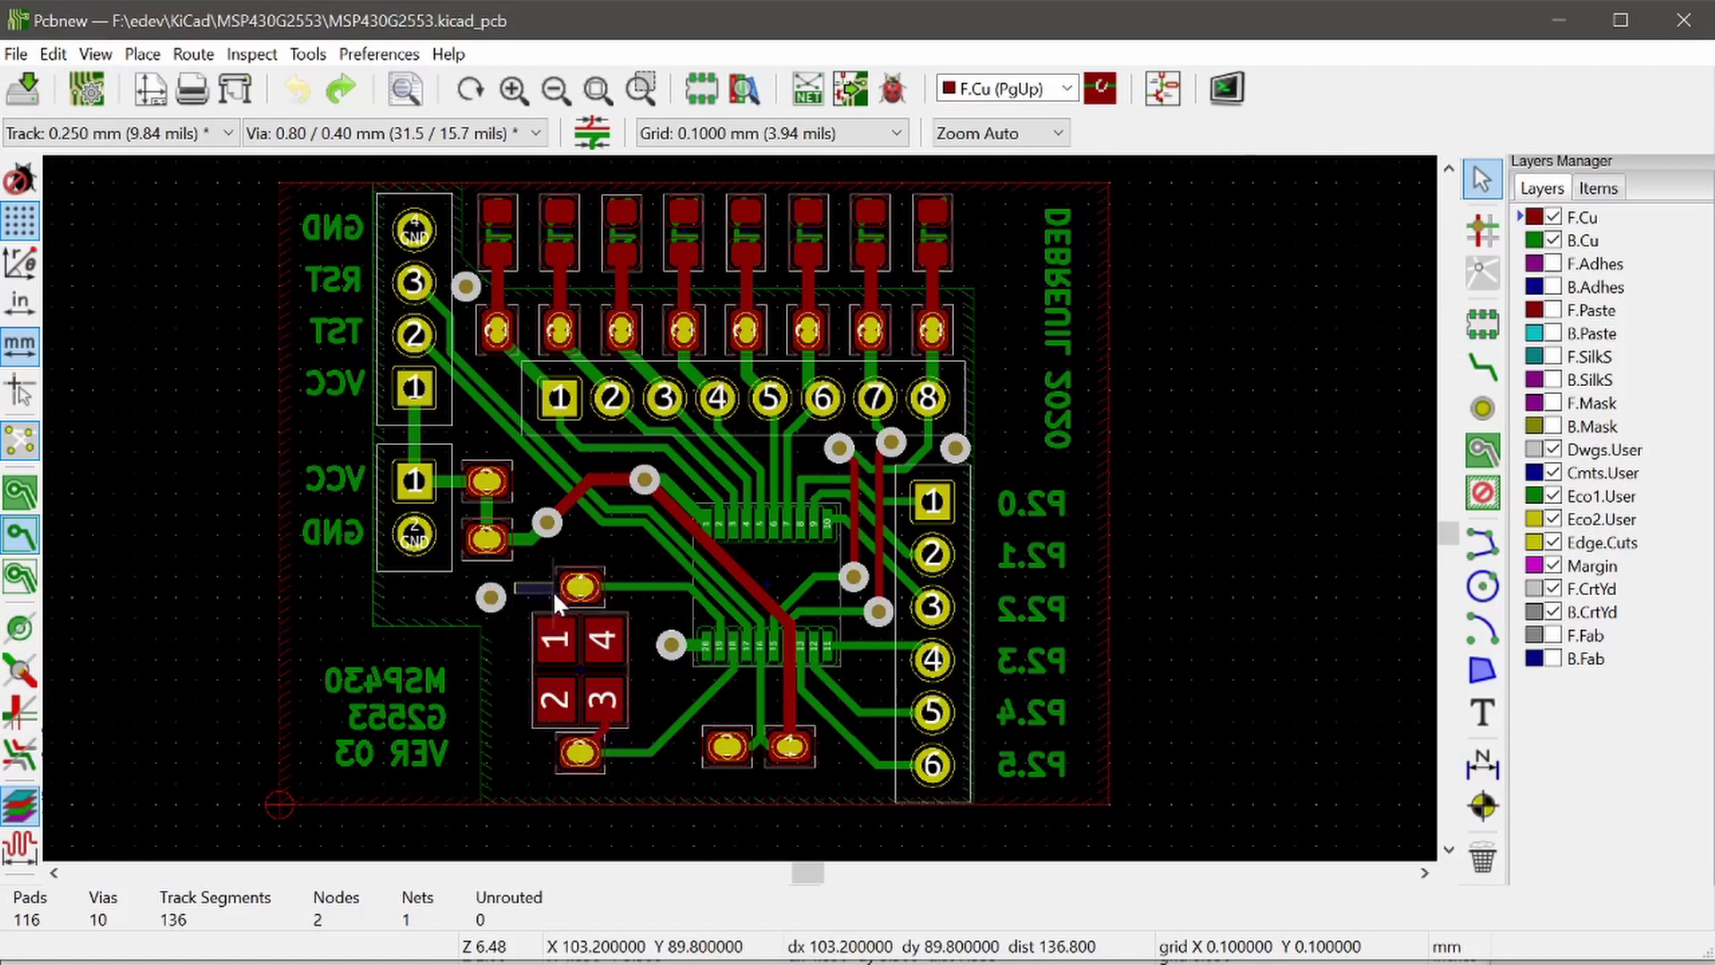
{"action": "left_click", "coordinate": [17, 53]}
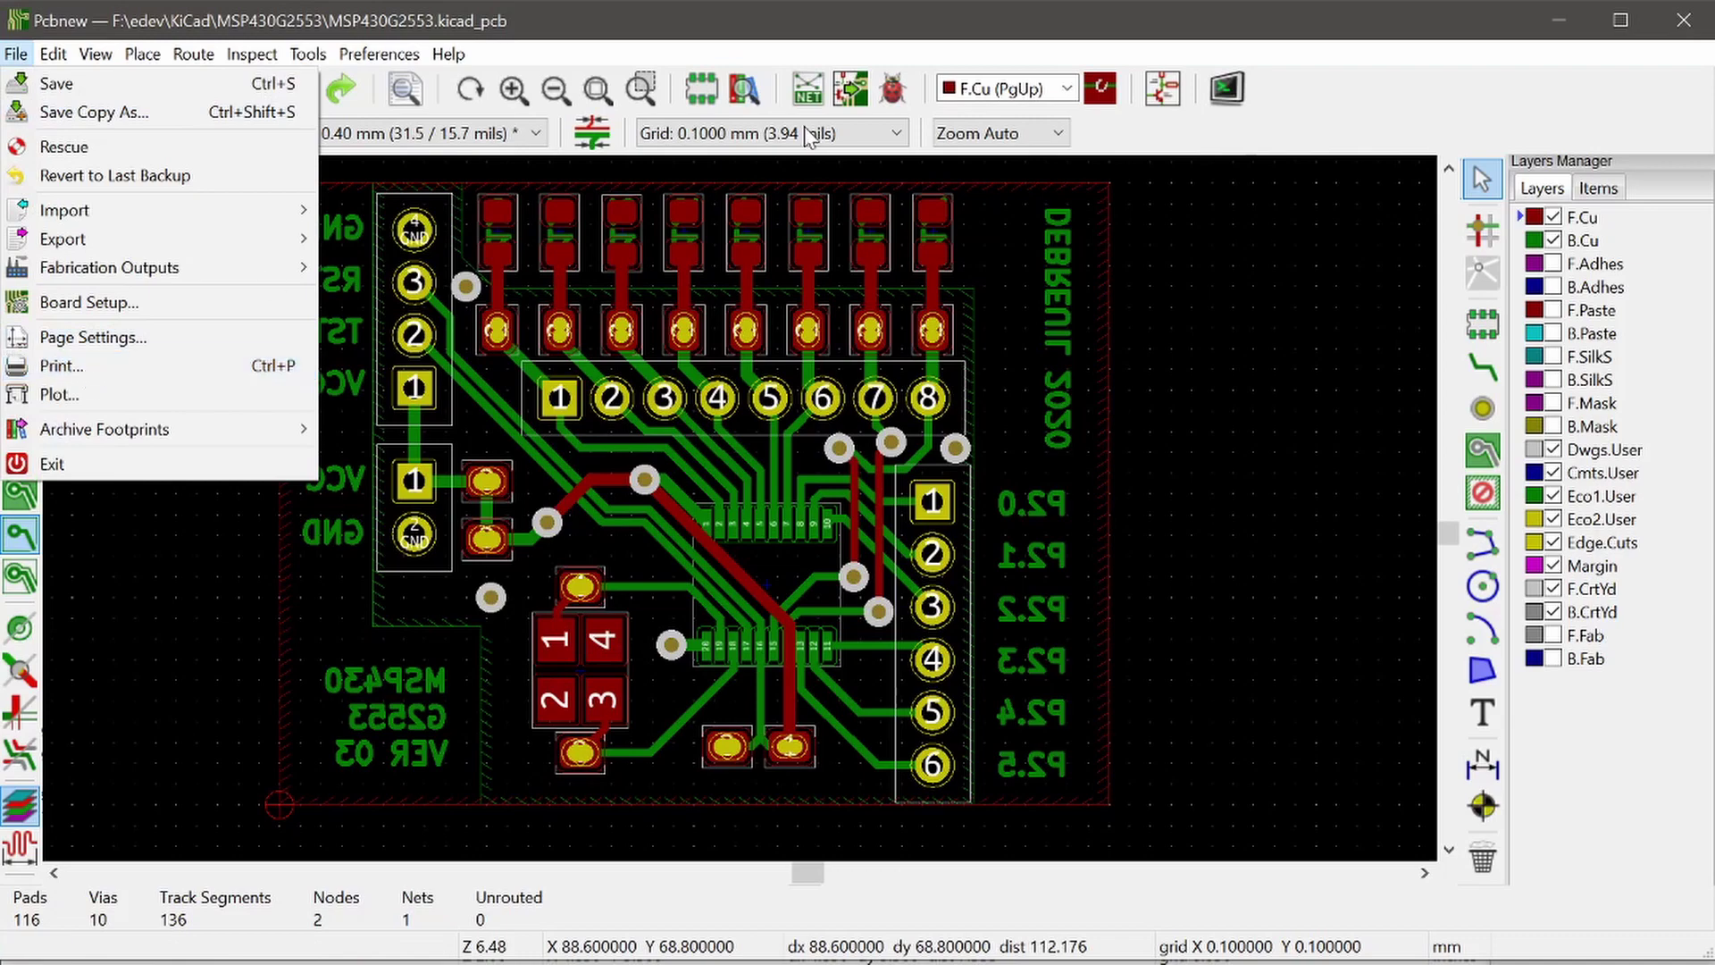
{"action": "left_click", "coordinate": [1331, 26]}
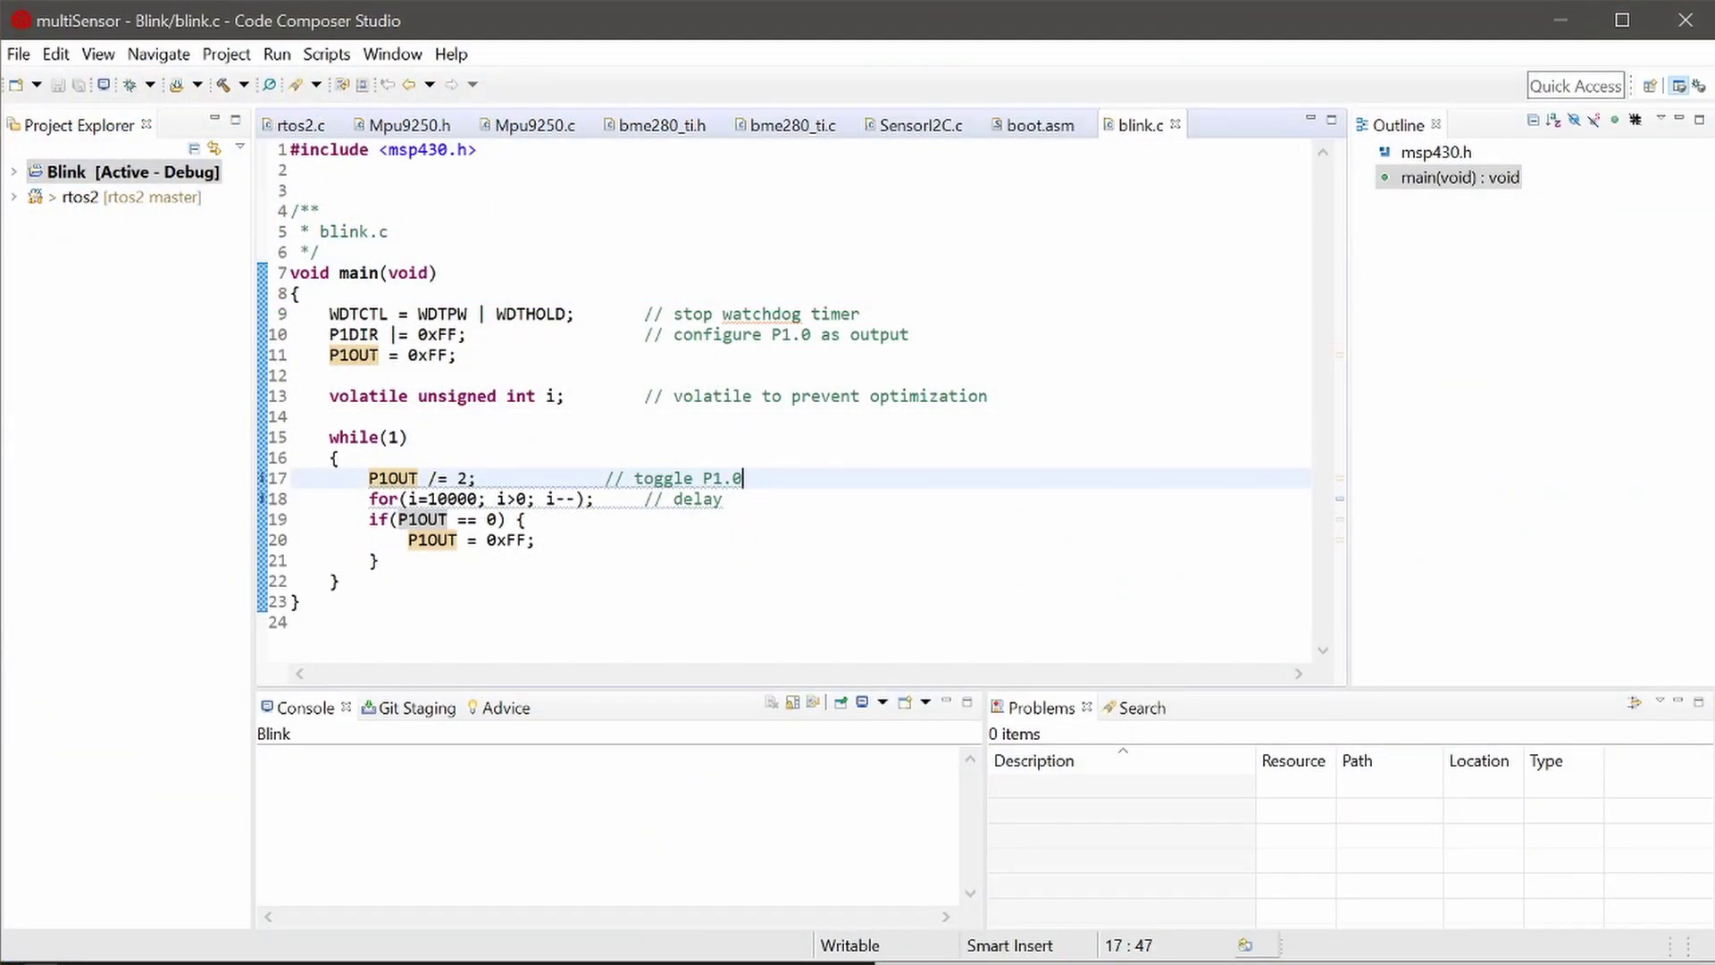
Step: Review Blink's main function: the P1OUT toggle, delay loop and if block on lines 17–21
{"action": "left_click_drag", "start_coordinate": [320, 251], "coordinate": [339, 581]}
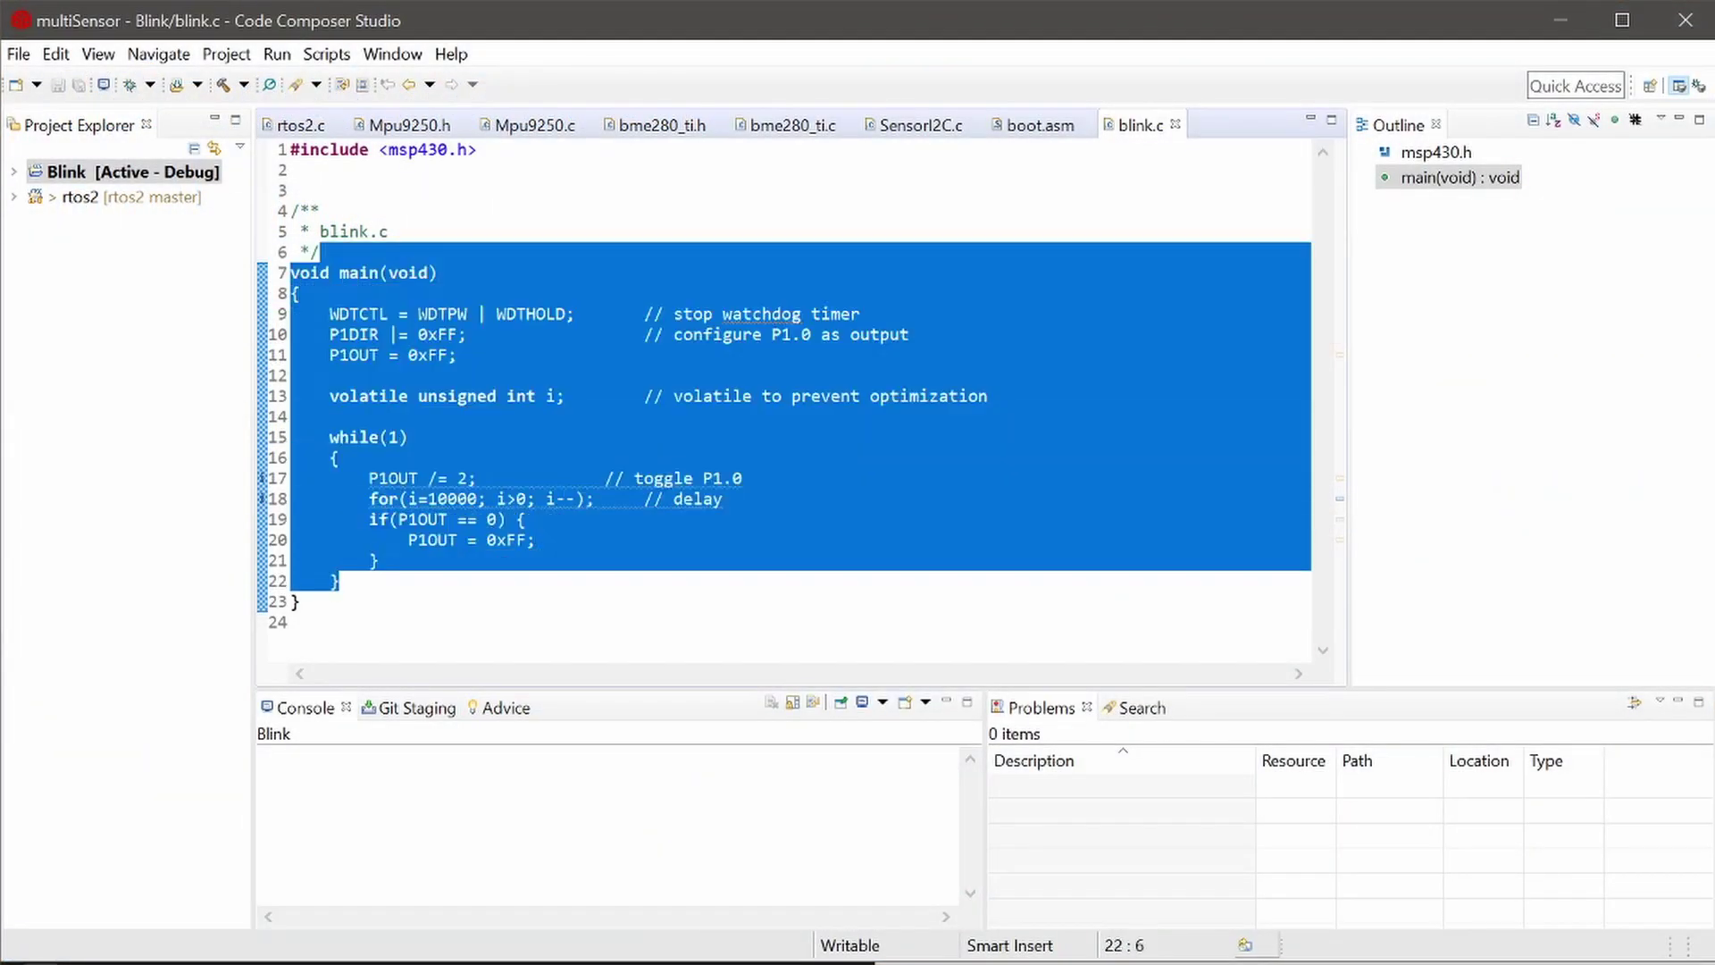
{"action": "left_click", "coordinate": [457, 354]}
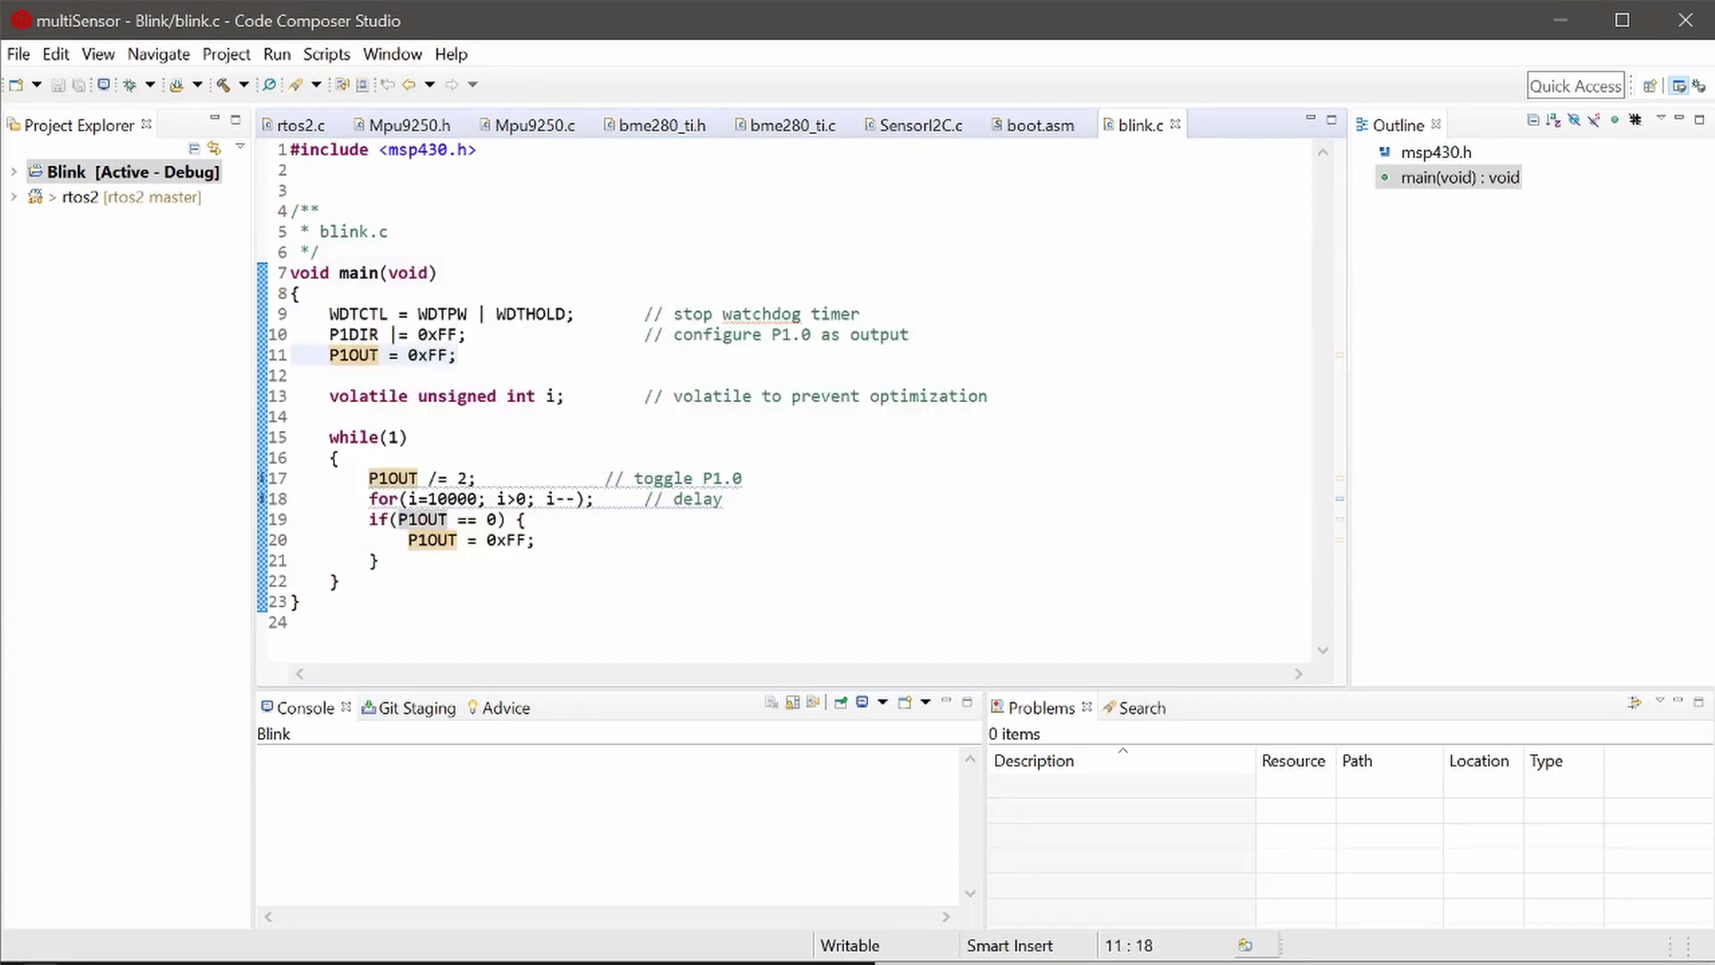
{"action": "left_click", "coordinate": [488, 477]}
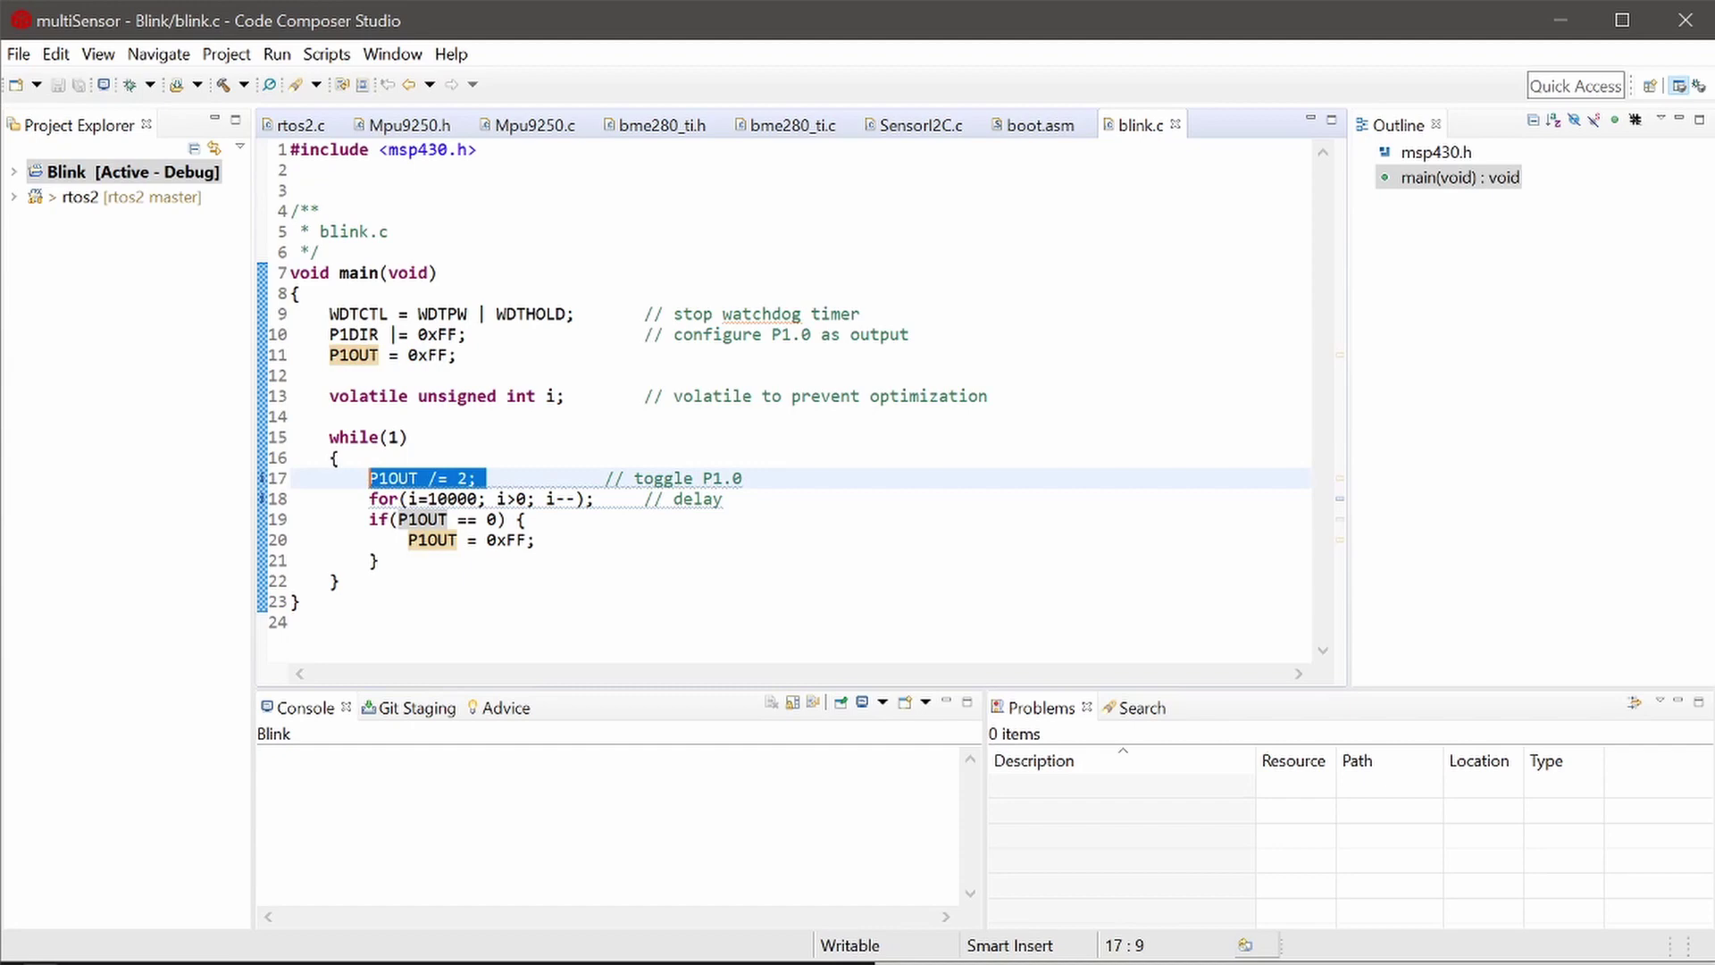
{"action": "key", "text": "Down"}
{"action": "key", "text": "End"}
{"action": "key", "text": "shift+Home"}
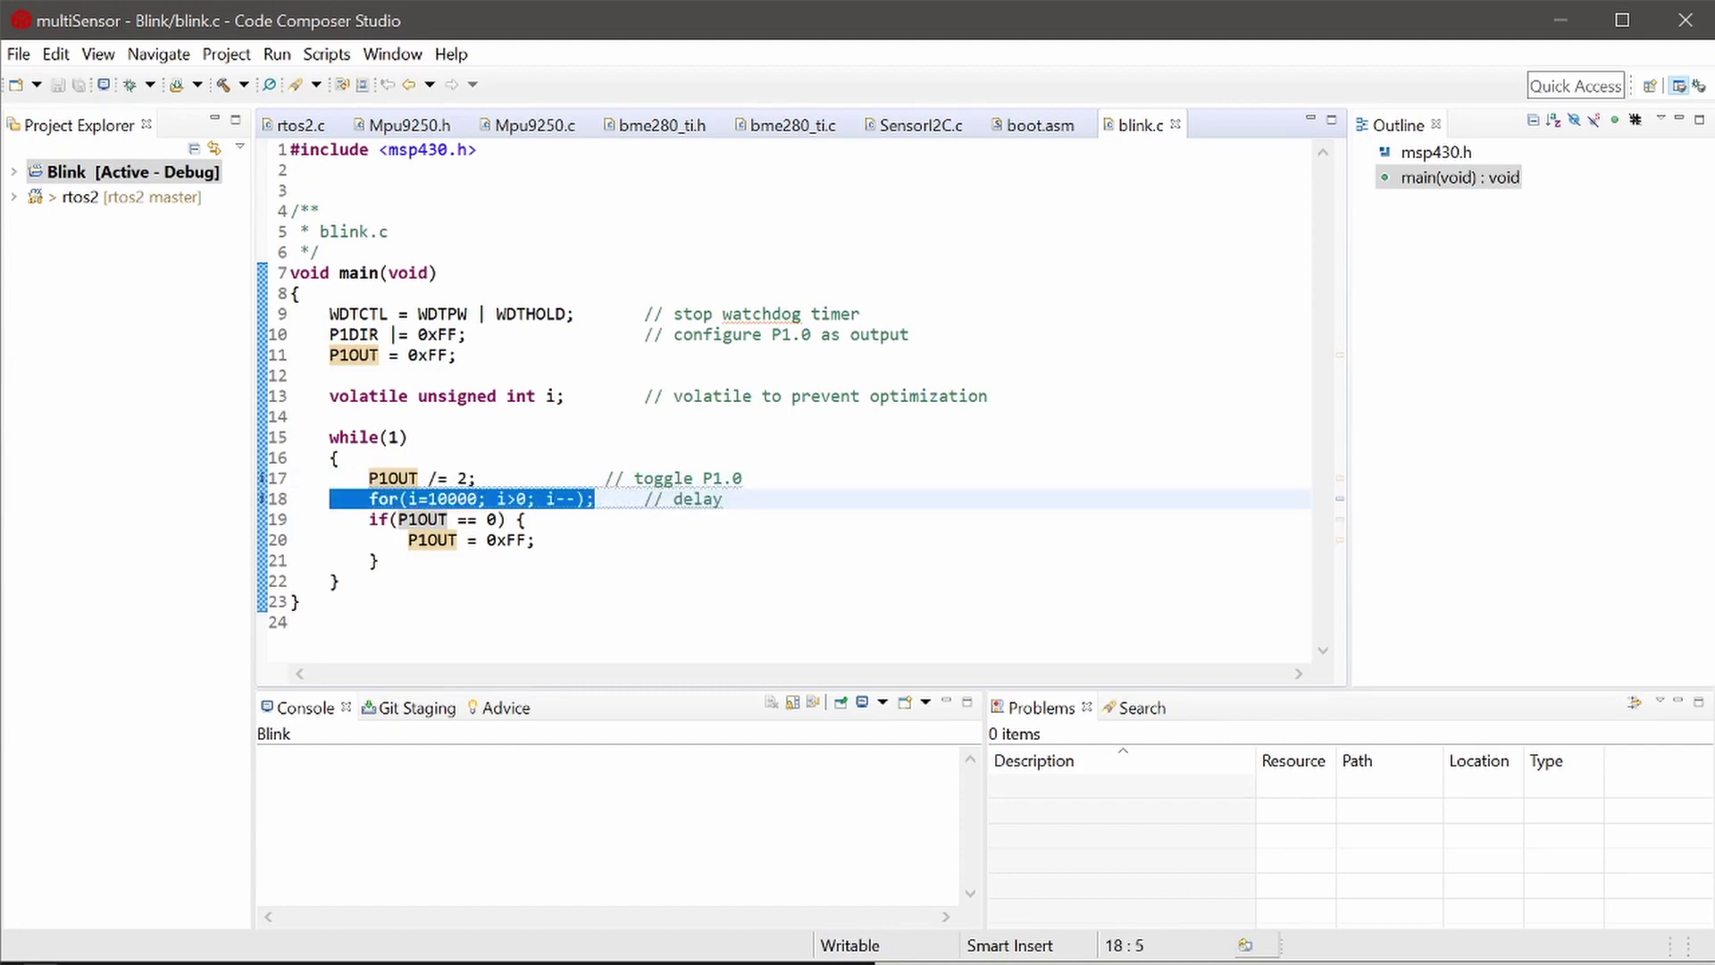
{"action": "left_click_drag", "start_coordinate": [379, 561], "coordinate": [380, 520]}
{"action": "key", "text": "End"}
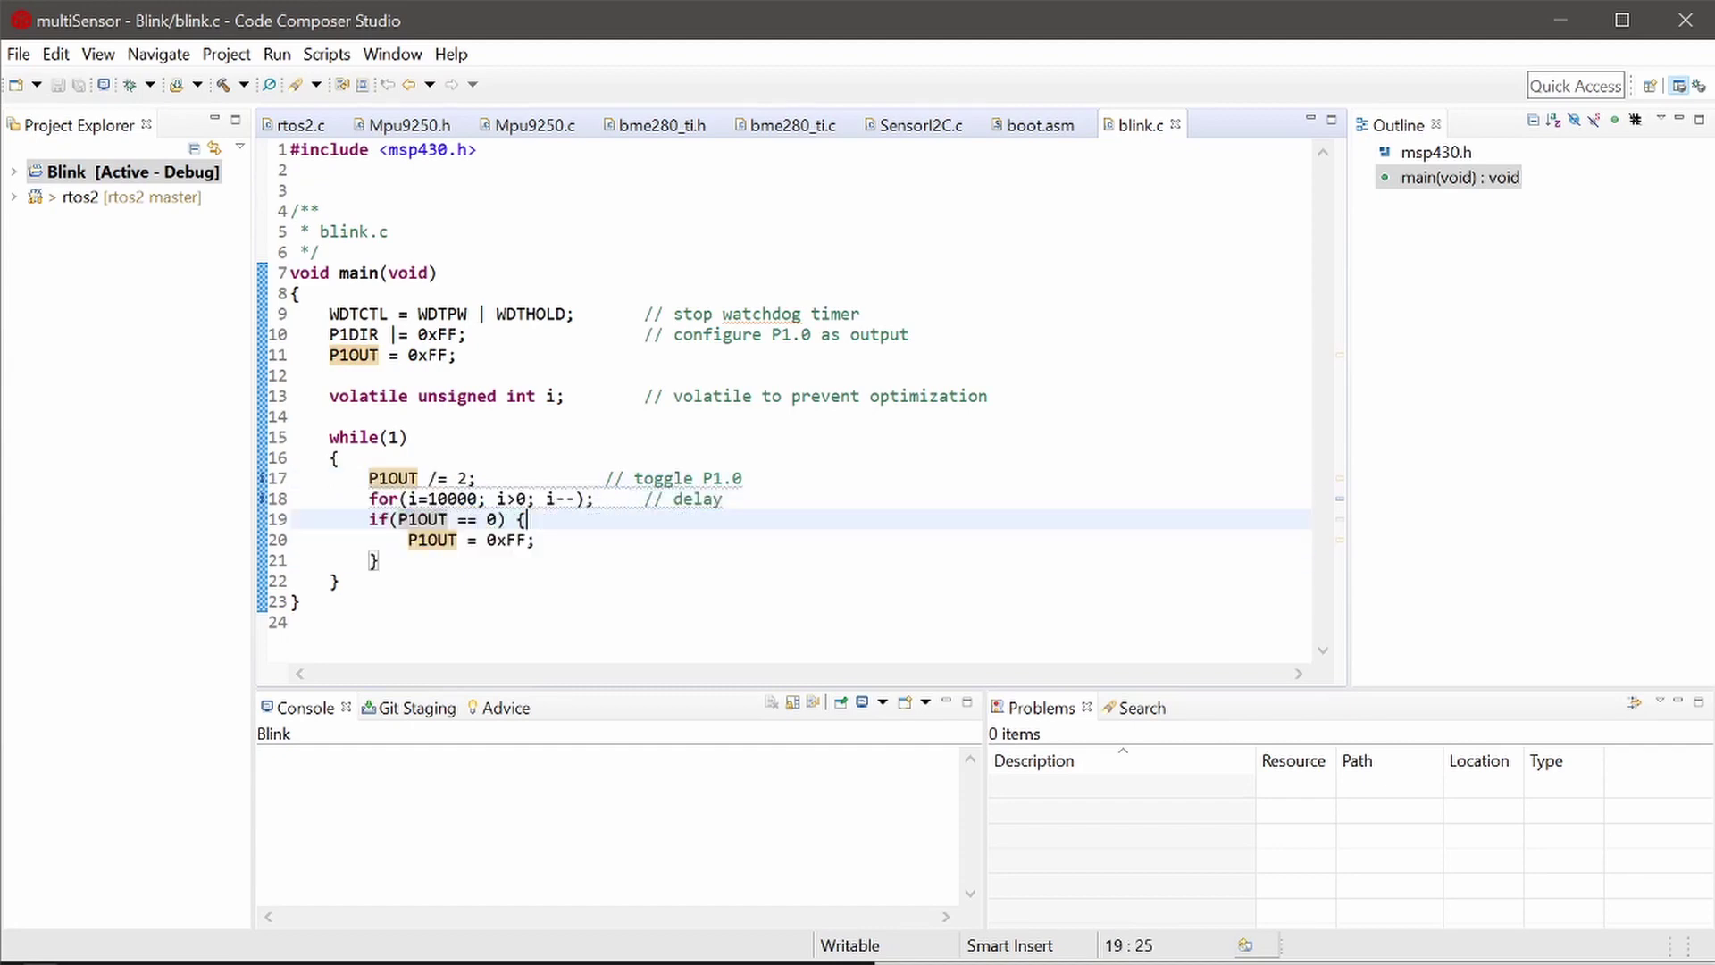
Step: Check Blink's project properties for the MSP430G2553 target, then build and debug Blink
{"action": "right_click", "coordinate": [160, 176]}
{"action": "left_click", "coordinate": [318, 893]}
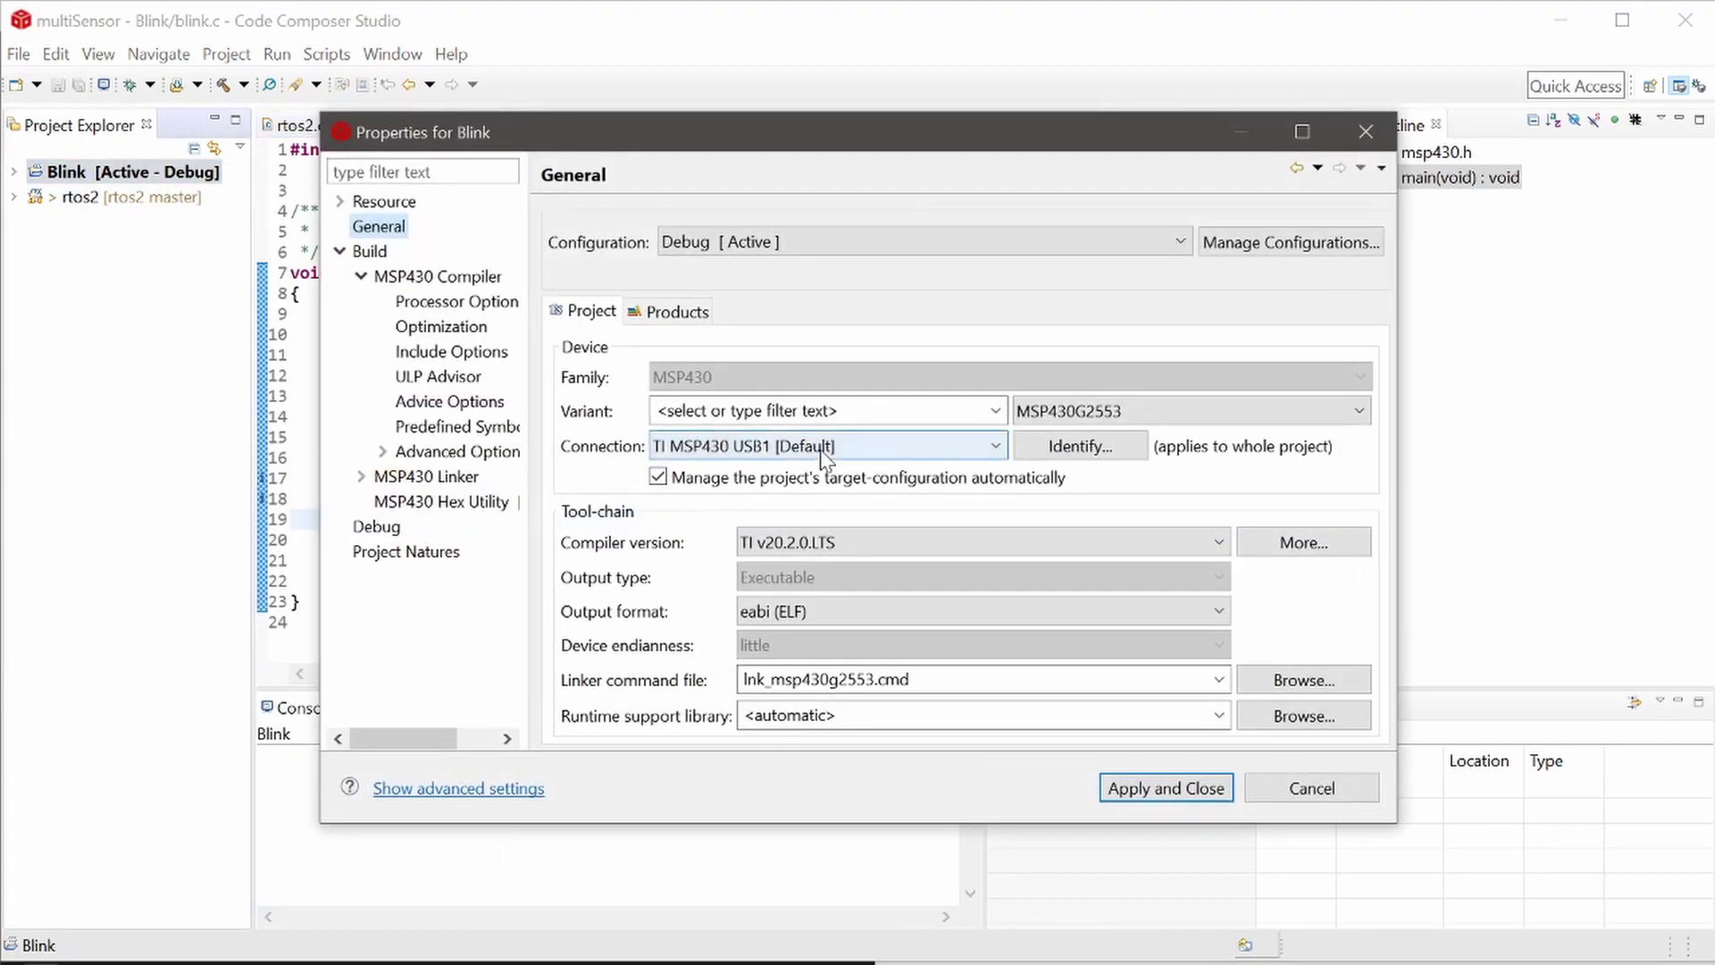
{"action": "key", "text": "Return"}
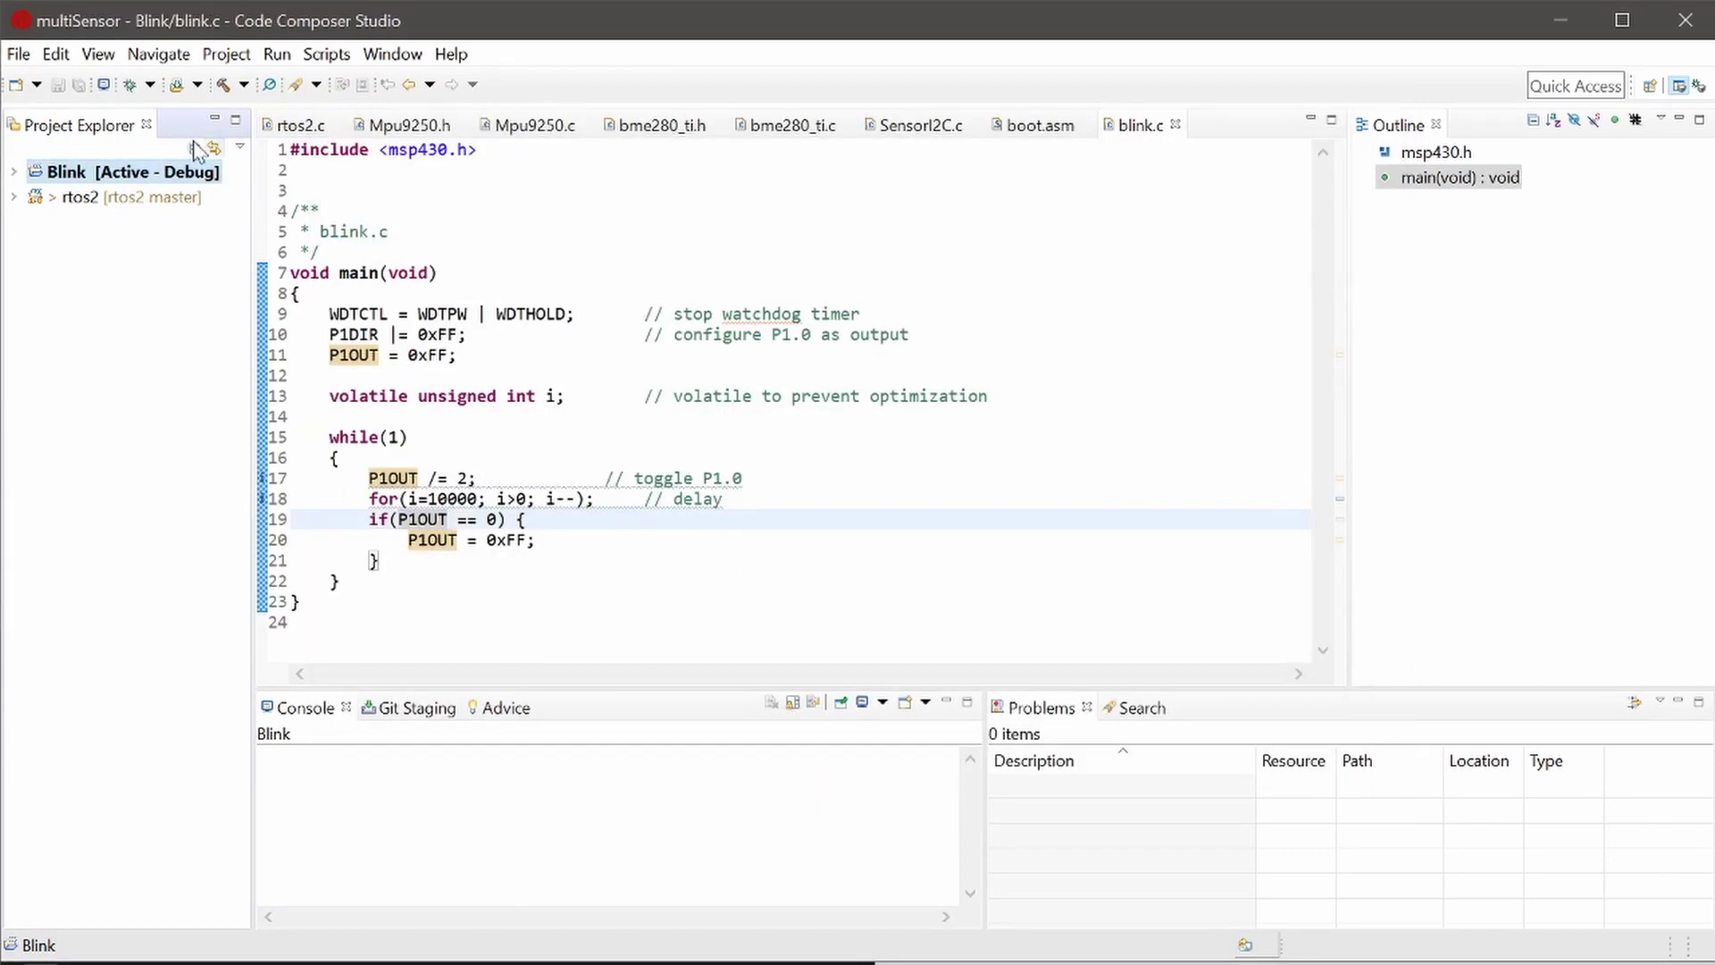
{"action": "left_click", "coordinate": [131, 85]}
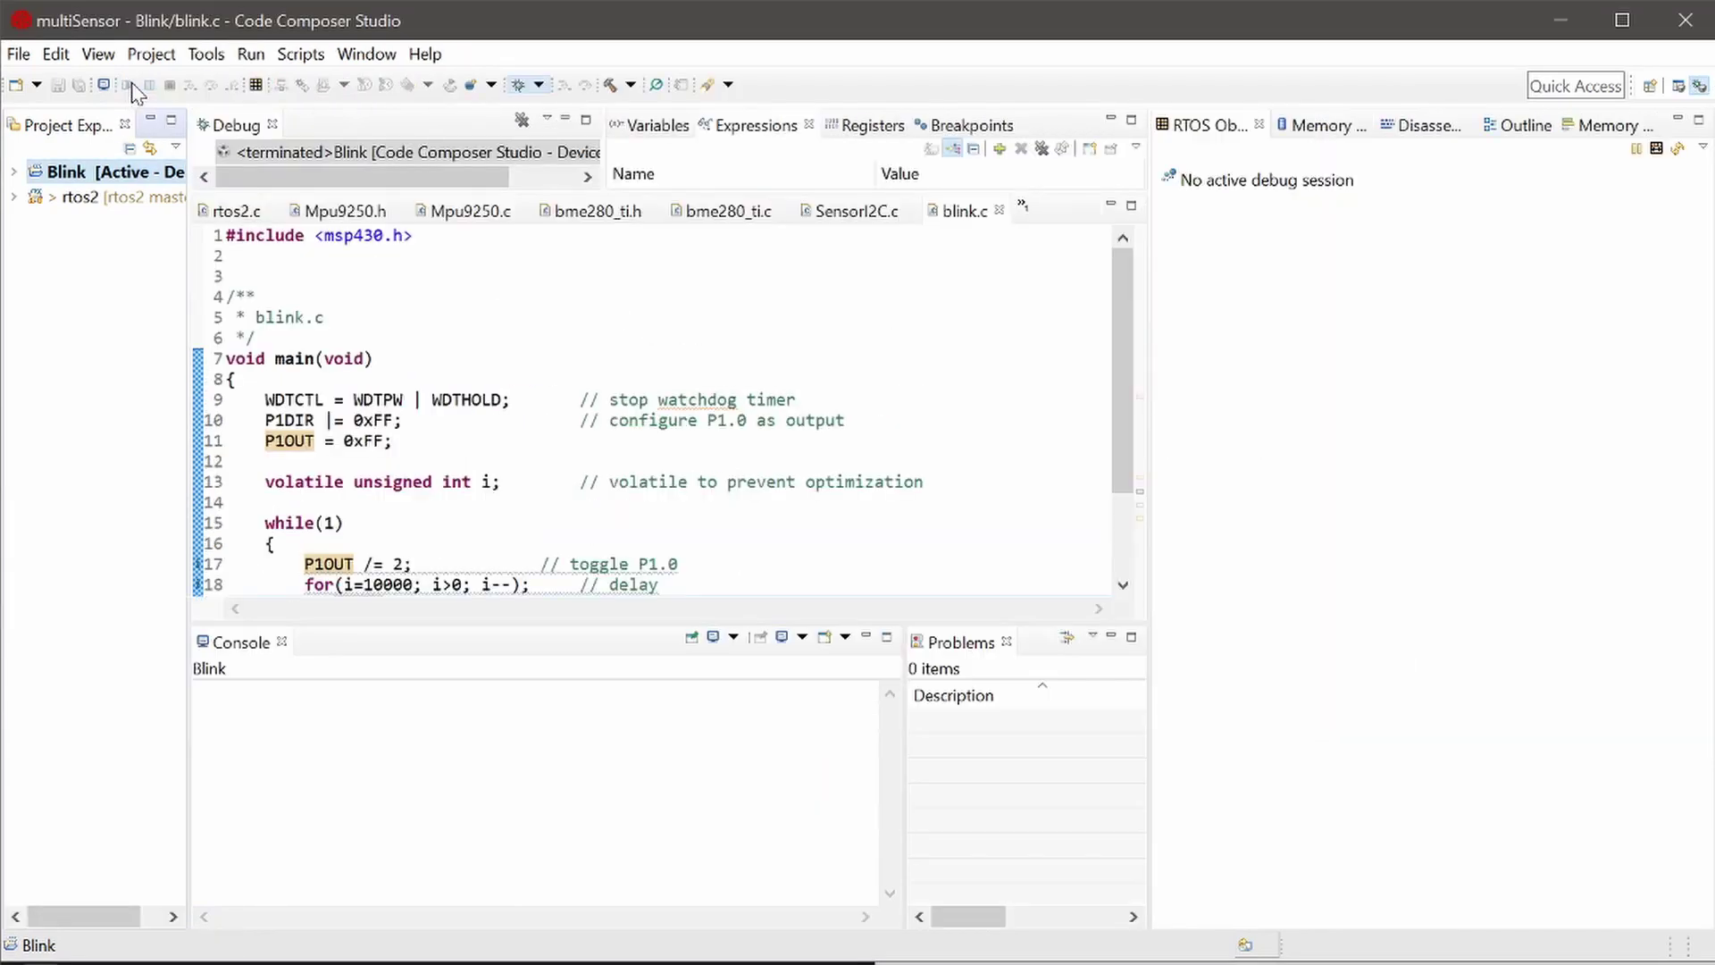